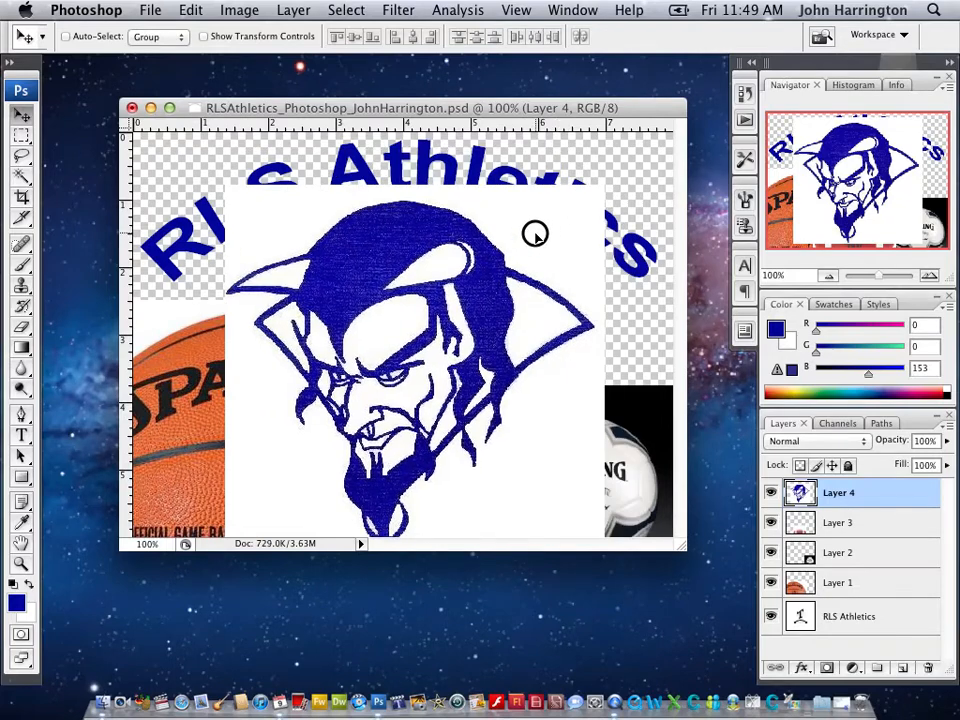
# Enlarge the document window and delete the white background around the devil head on Layer 4 using the Magic Wand.
pyautogui.moveTo(686, 548)
pyautogui.mouseDown()
pyautogui.moveTo(684, 606)
pyautogui.moveTo(709, 614)
pyautogui.moveTo(710, 604)
pyautogui.mouseUp()
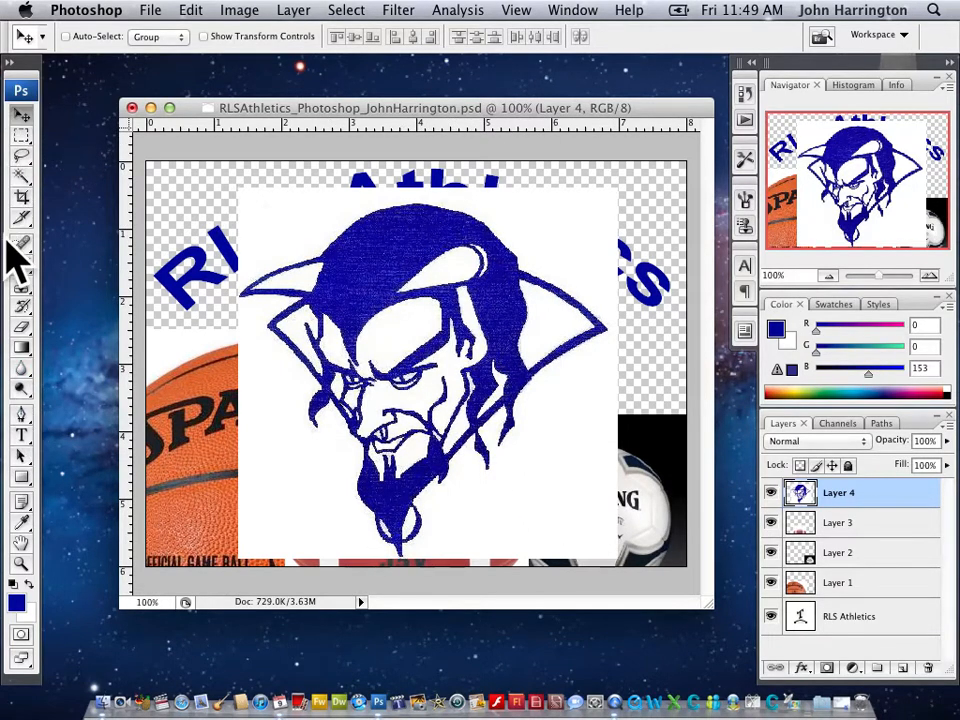
pyautogui.click(22, 178)
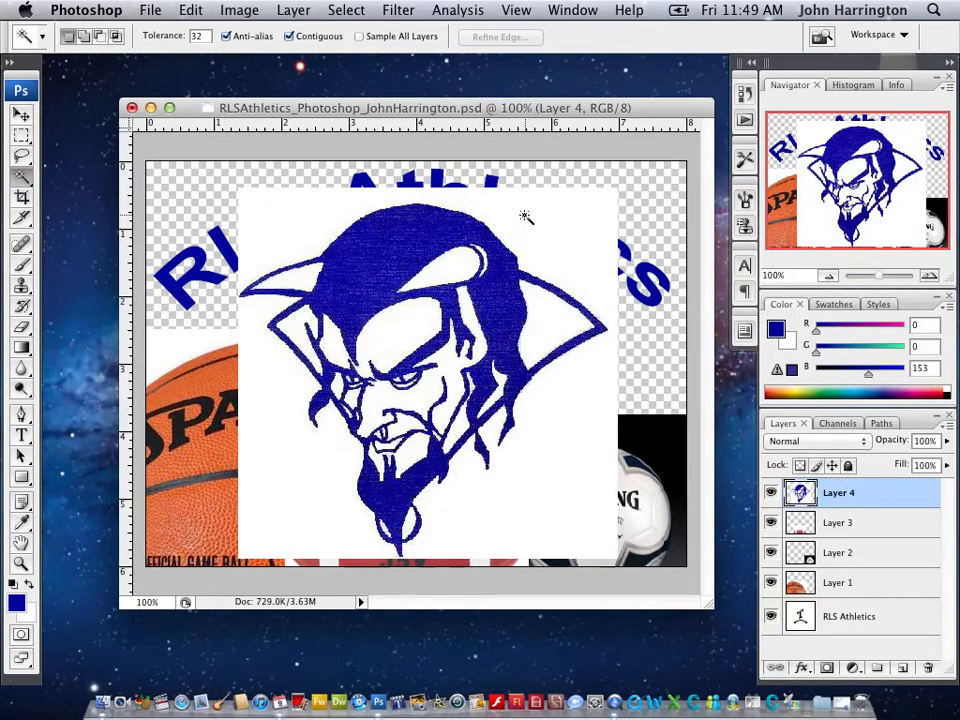
pyautogui.click(326, 213)
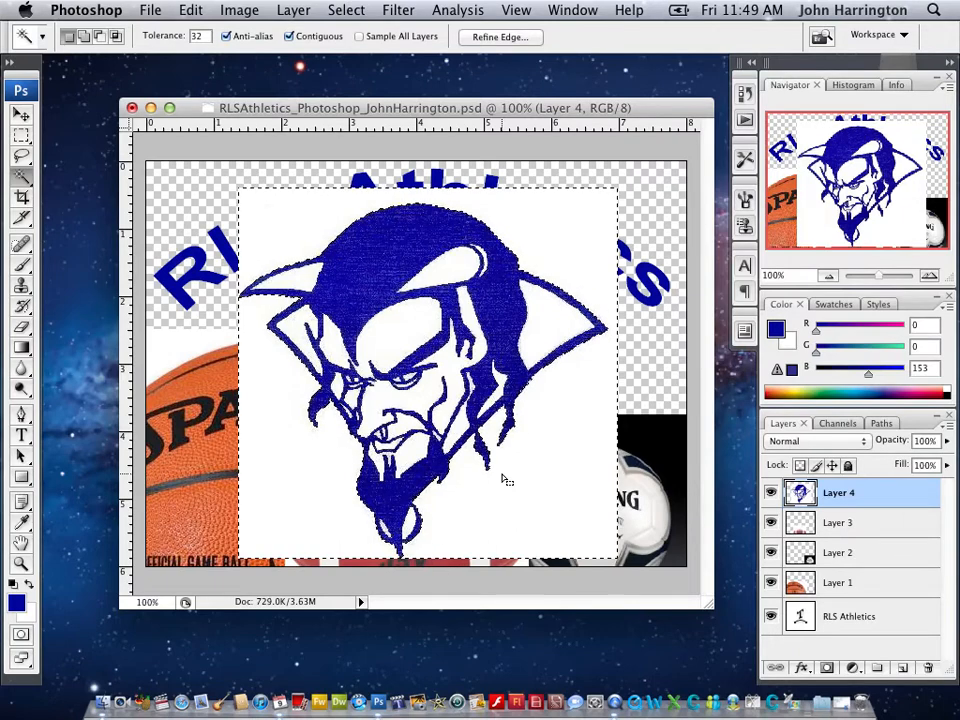
pyautogui.press('Delete')
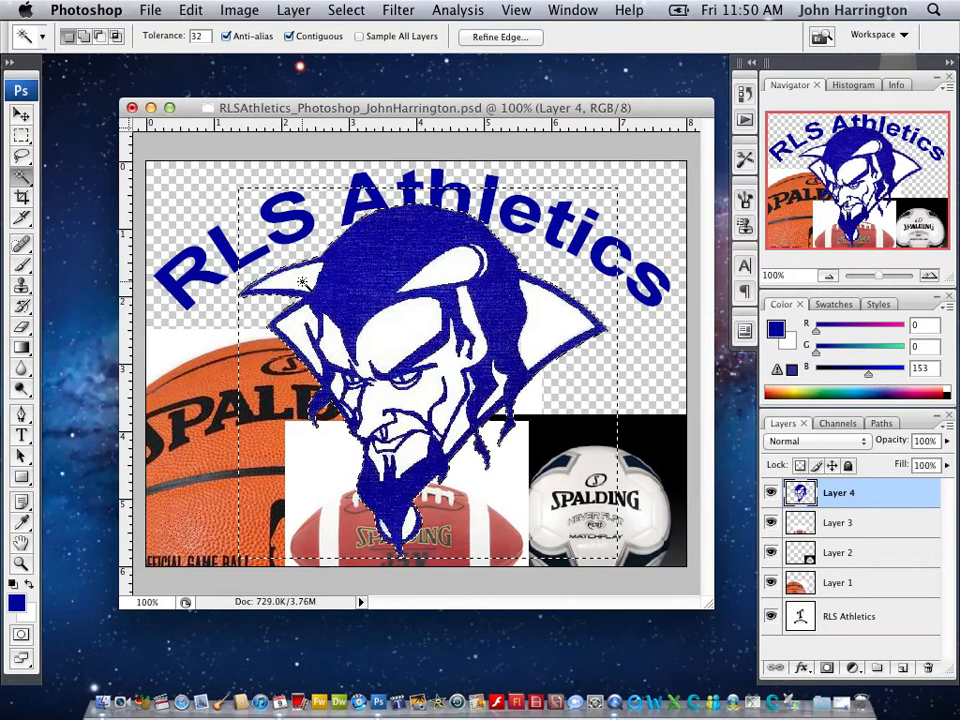
# Delete the enclosed white areas inside the devil's ears and face on Layer 4, and clear the selection.
pyautogui.press('super+d')
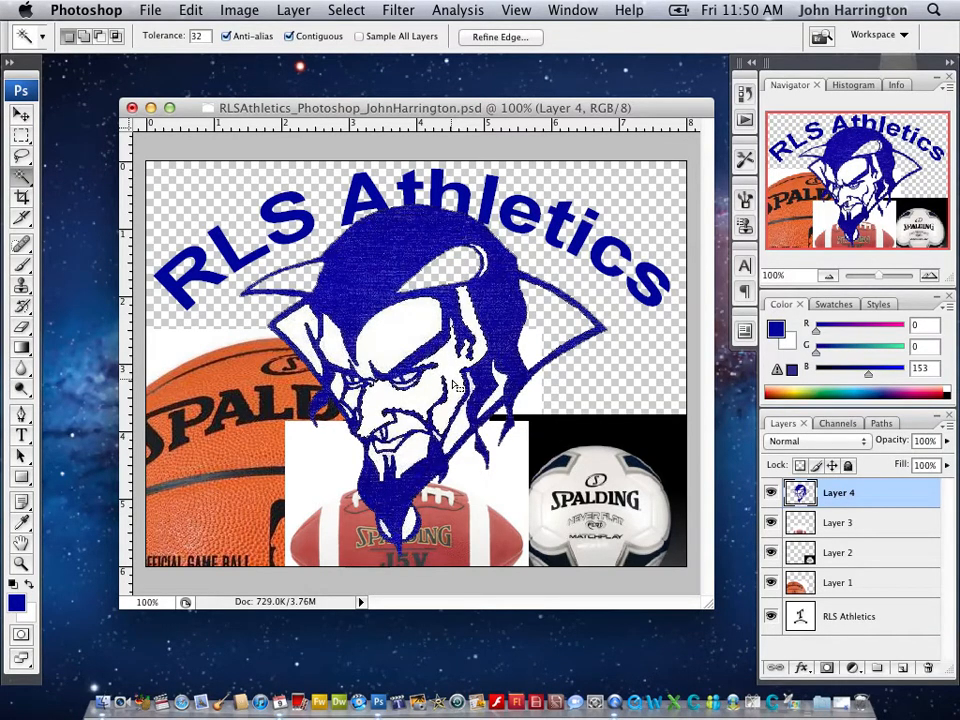
pyautogui.press('Delete')
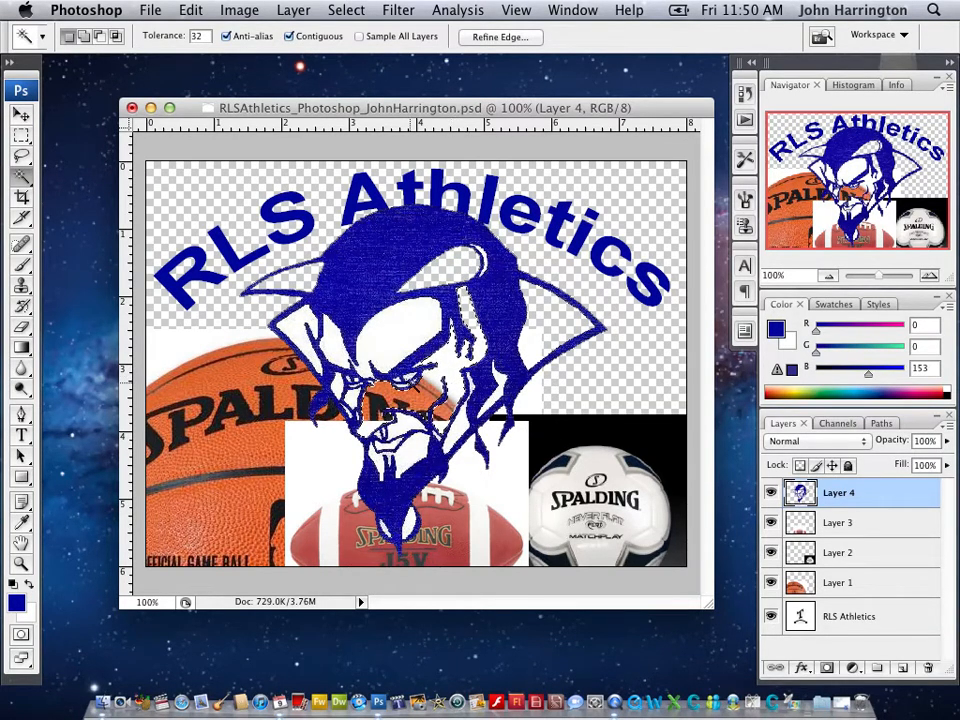
pyautogui.click(396, 337)
pyautogui.press('Delete')
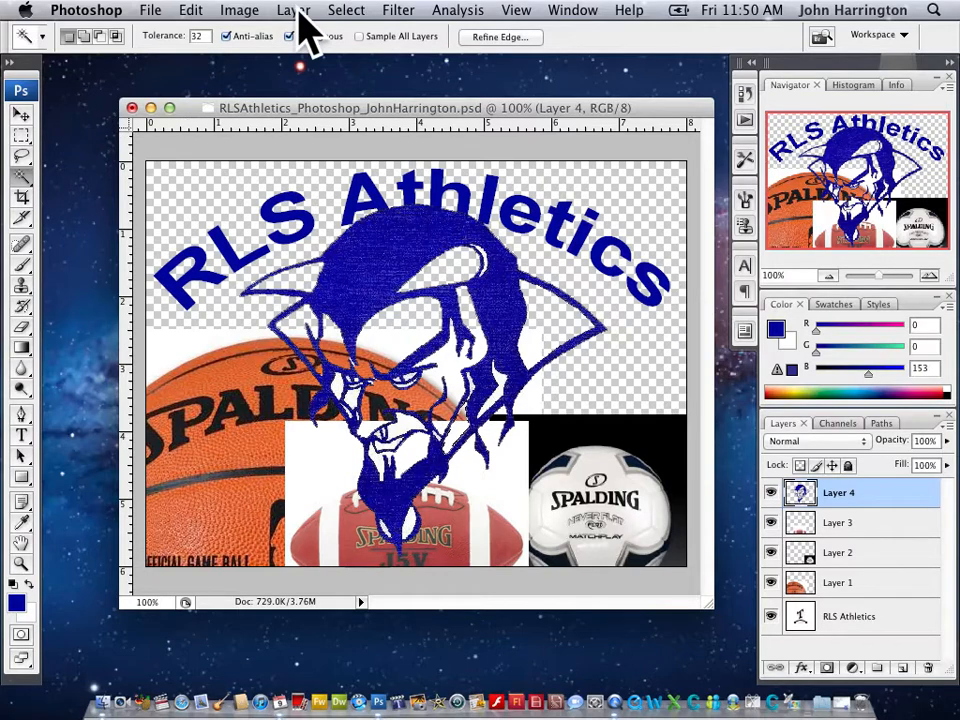
pyautogui.click(347, 11)
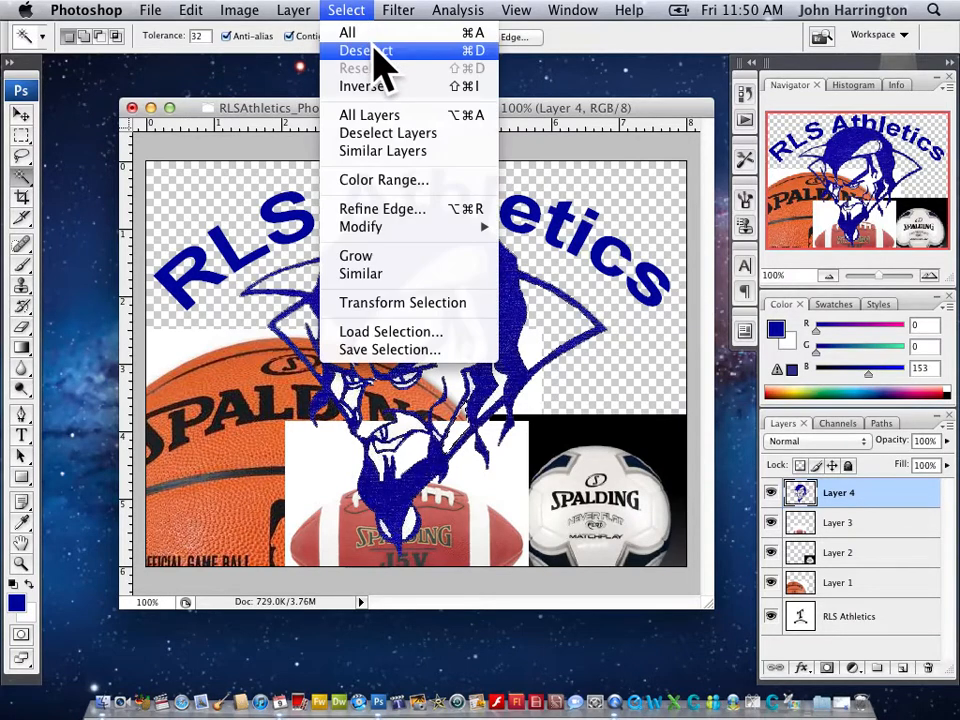
pyautogui.click(379, 50)
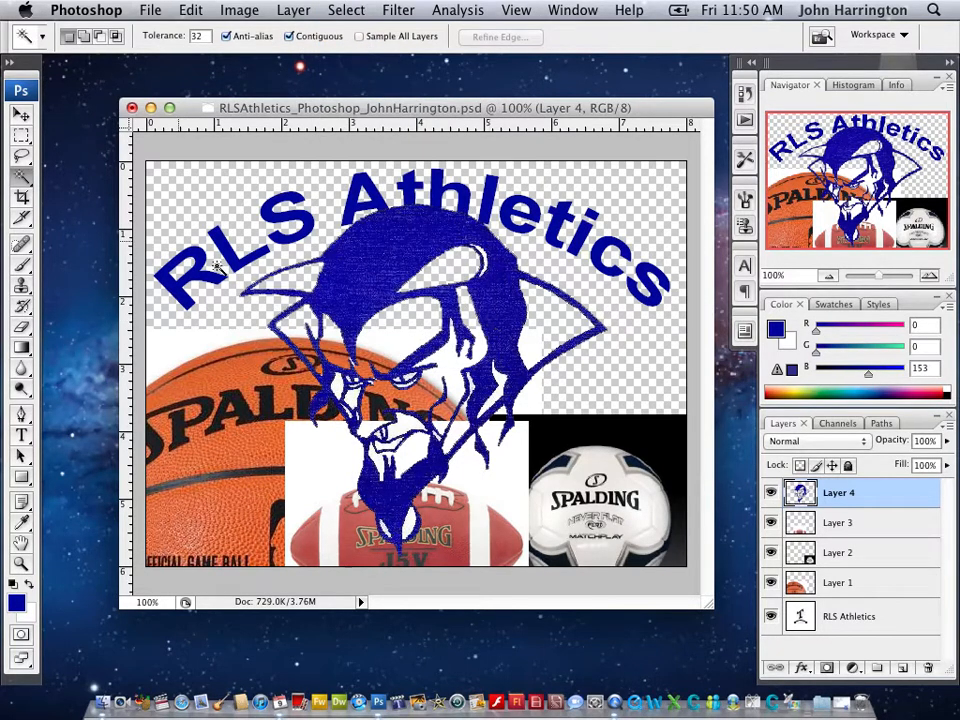
# Move the devil head to the upper right of the canvas, over the end of the RLS Athletics text.
pyautogui.click(22, 114)
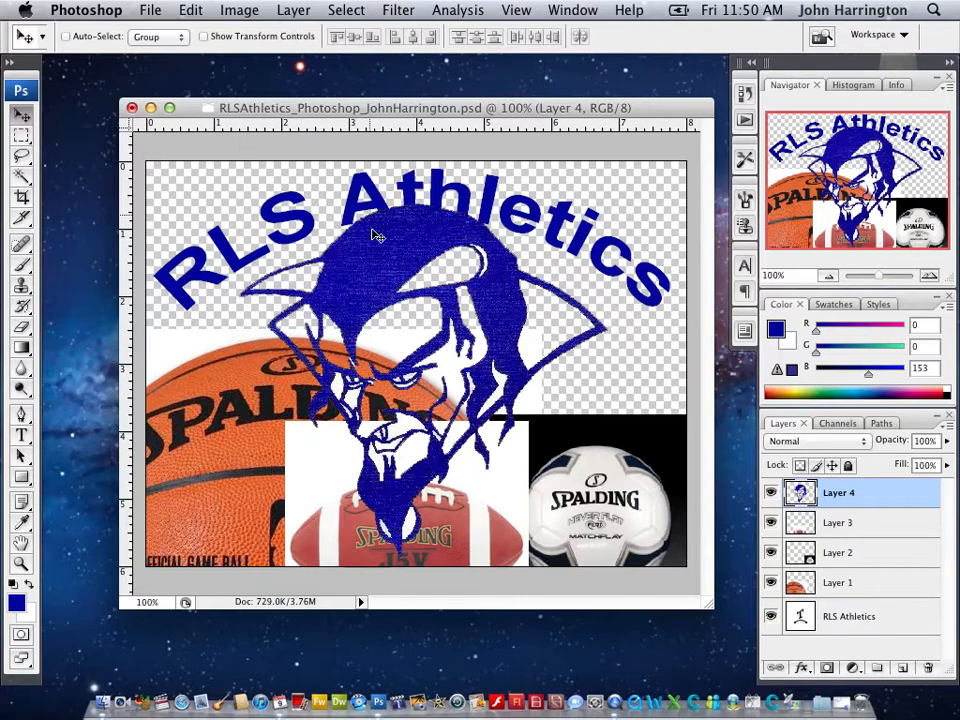
pyautogui.moveTo(376, 235); pyautogui.dragTo(621, 126)
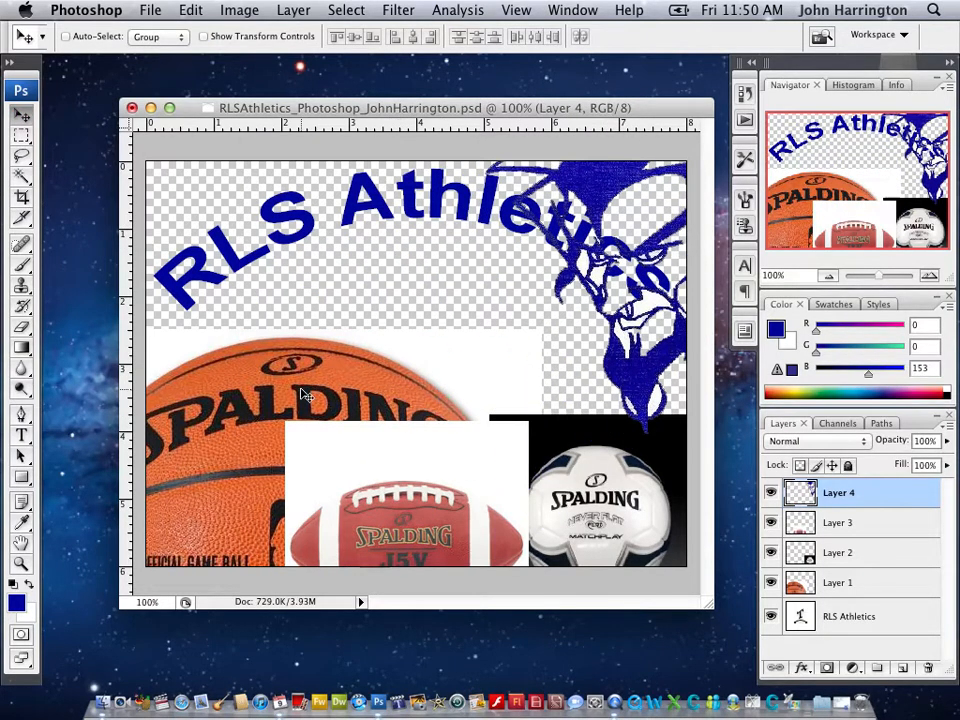
pyautogui.moveTo(278, 397); pyautogui.dragTo(255, 406)
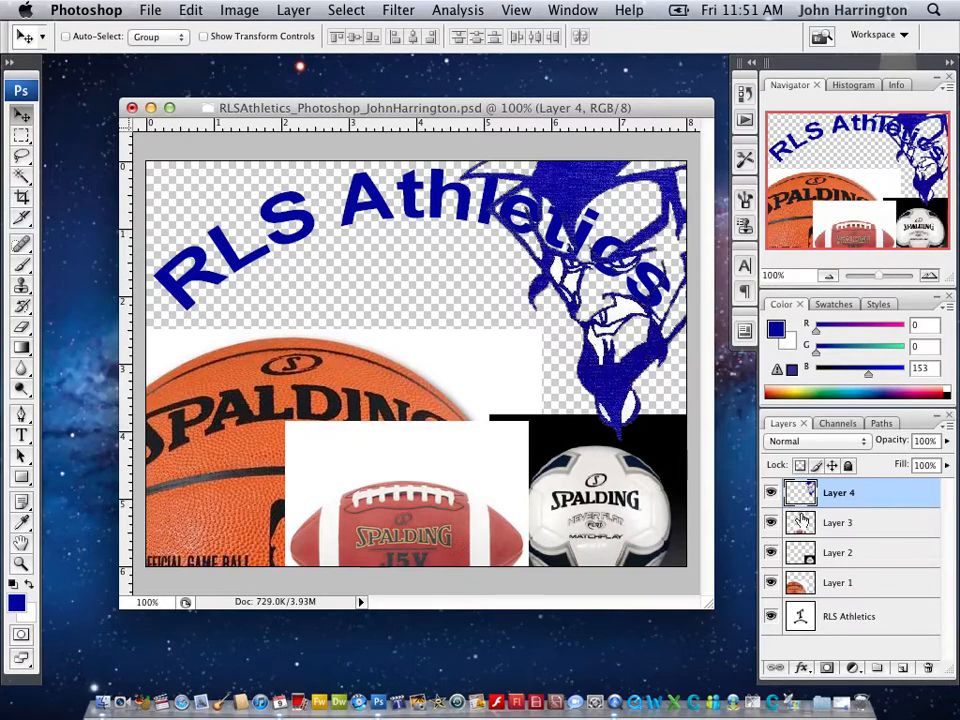
# Move the basketball on Layer 1 upward and place the devil head on Layer 4 over its right part.
pyautogui.click(870, 590)
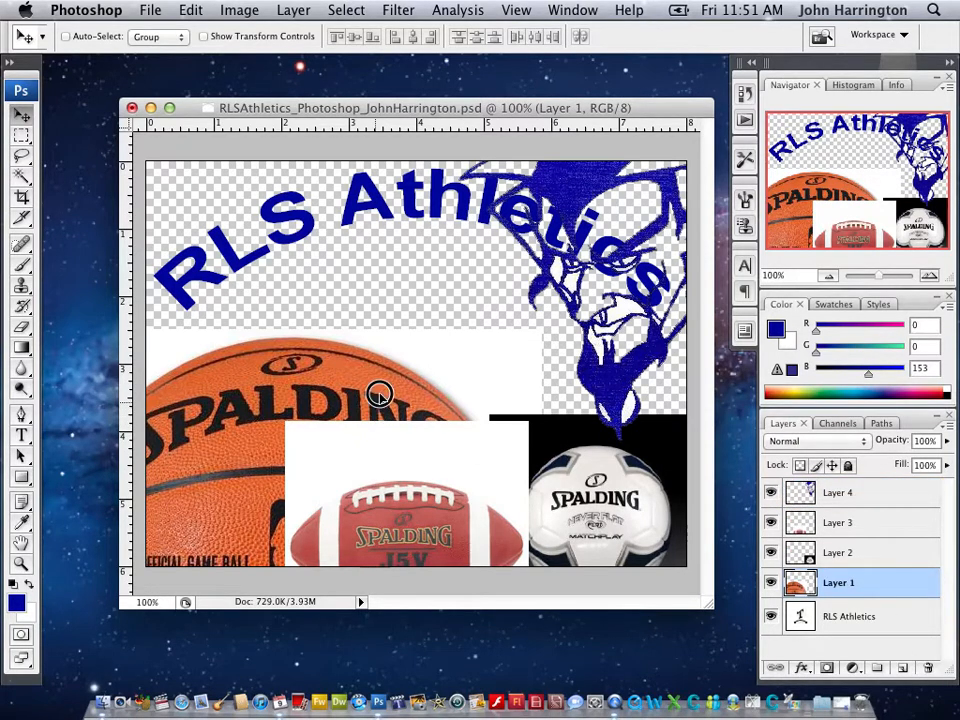
pyautogui.moveTo(379, 392); pyautogui.dragTo(446, 272)
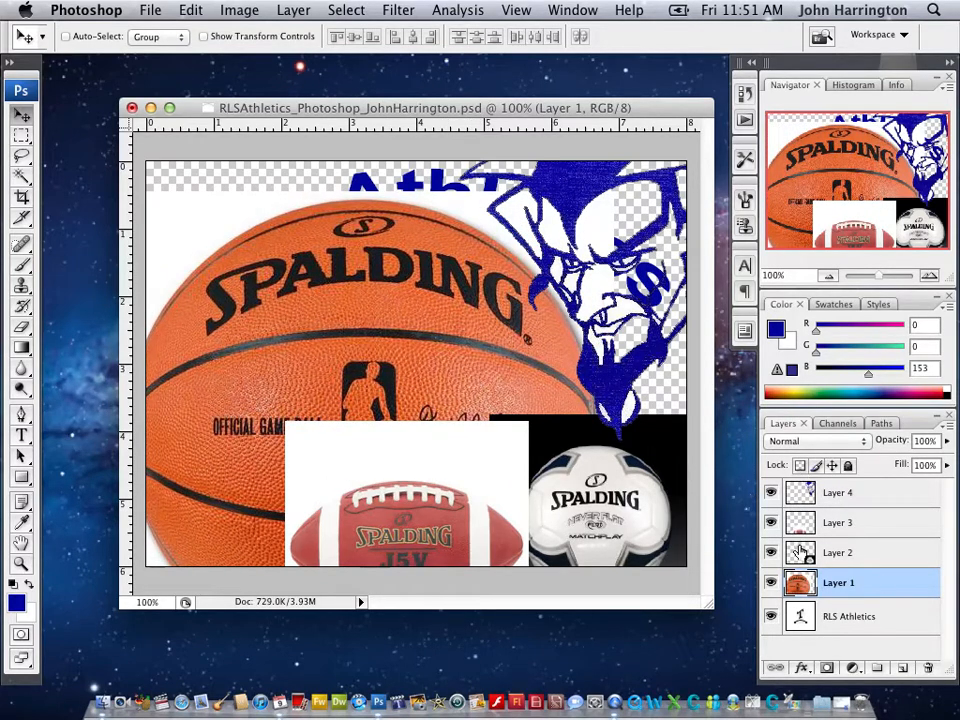
pyautogui.click(829, 494)
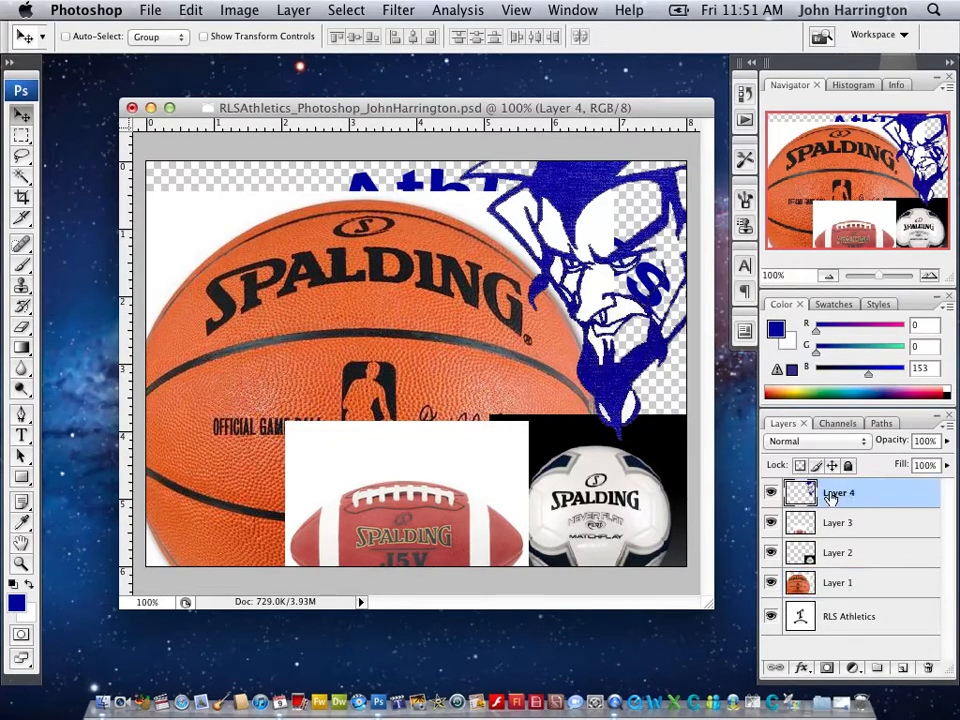
pyautogui.moveTo(615, 279); pyautogui.dragTo(466, 343)
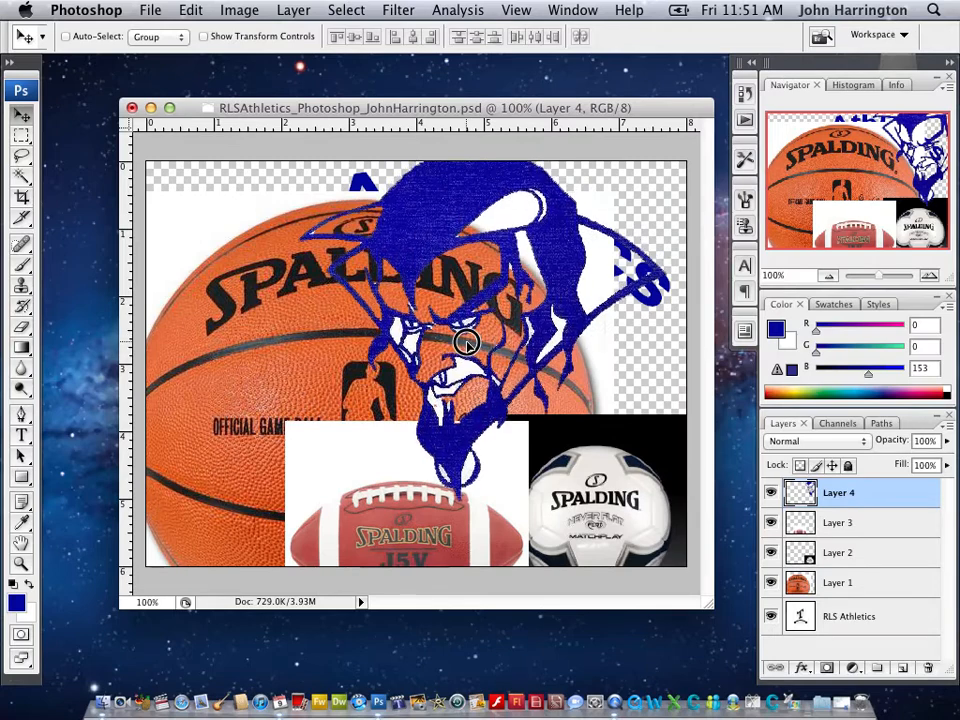
# Move the football up over the basketball's lower right part and bring Layer 3 to the top of the layer stack.
pyautogui.click(850, 525)
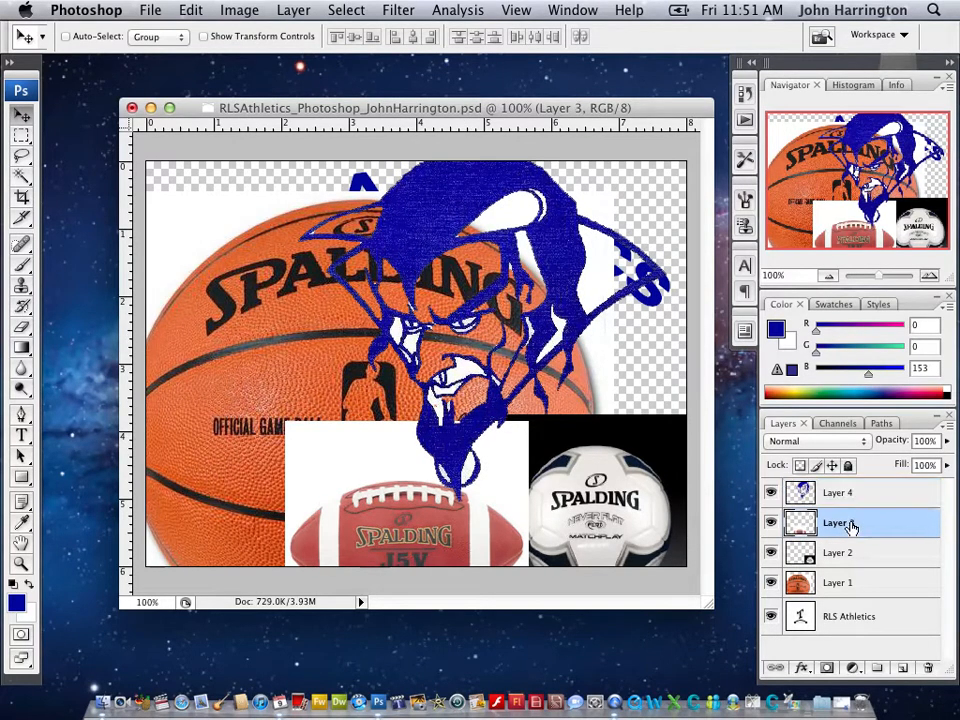
pyautogui.moveTo(484, 469); pyautogui.dragTo(541, 376)
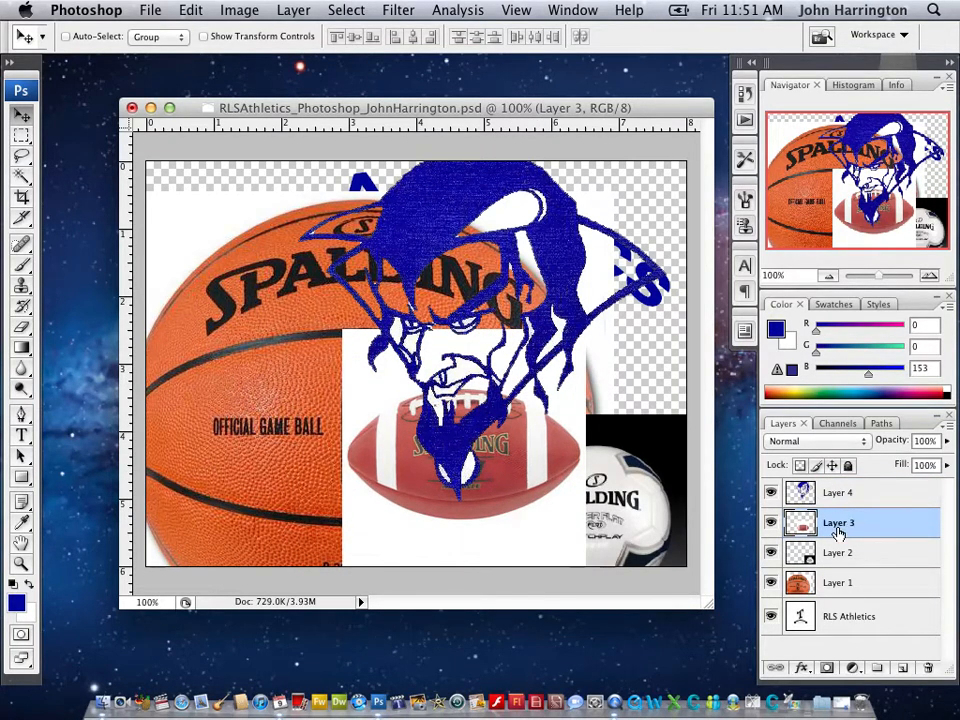
pyautogui.moveTo(845, 530); pyautogui.dragTo(845, 493)
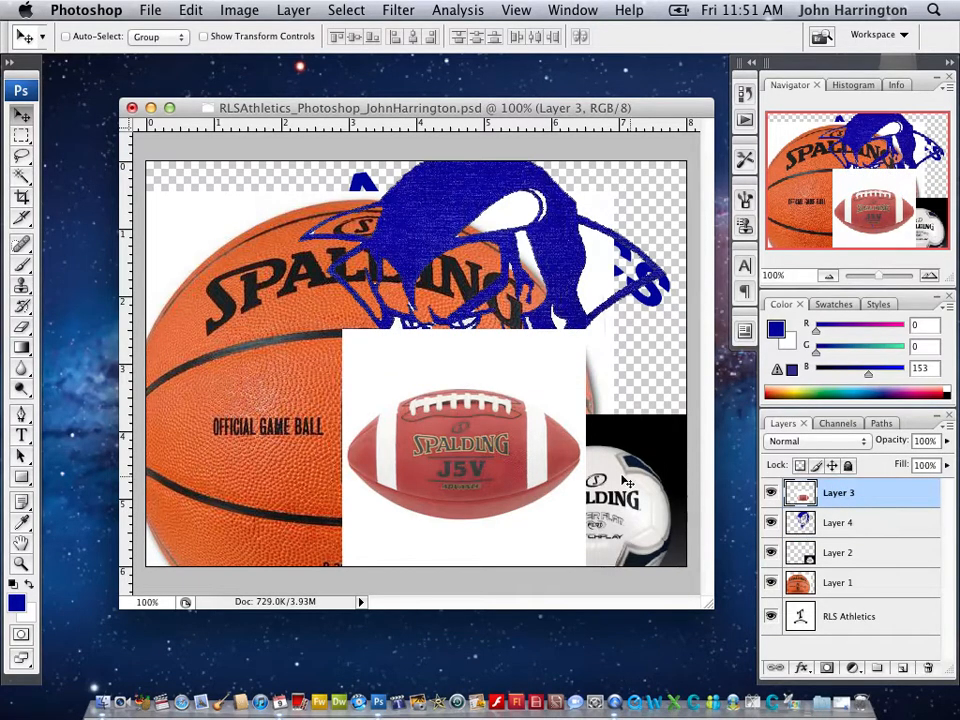
pyautogui.moveTo(540, 458); pyautogui.dragTo(541, 409)
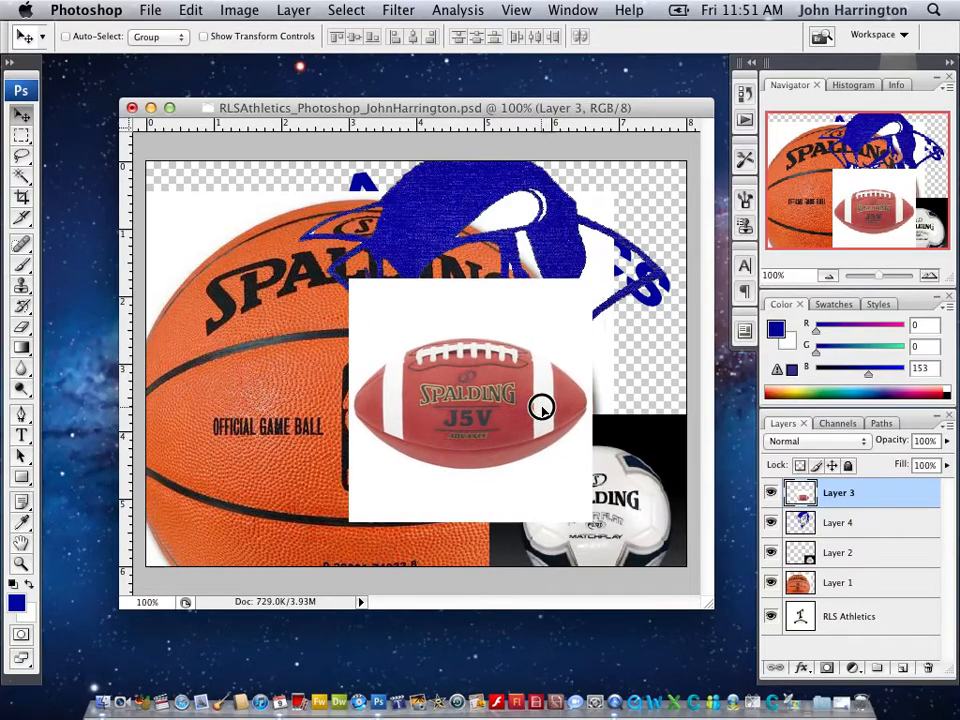
# Bring Layer 1 to the top of the layer stack and centre the basketball on the canvas.
pyautogui.click(818, 590)
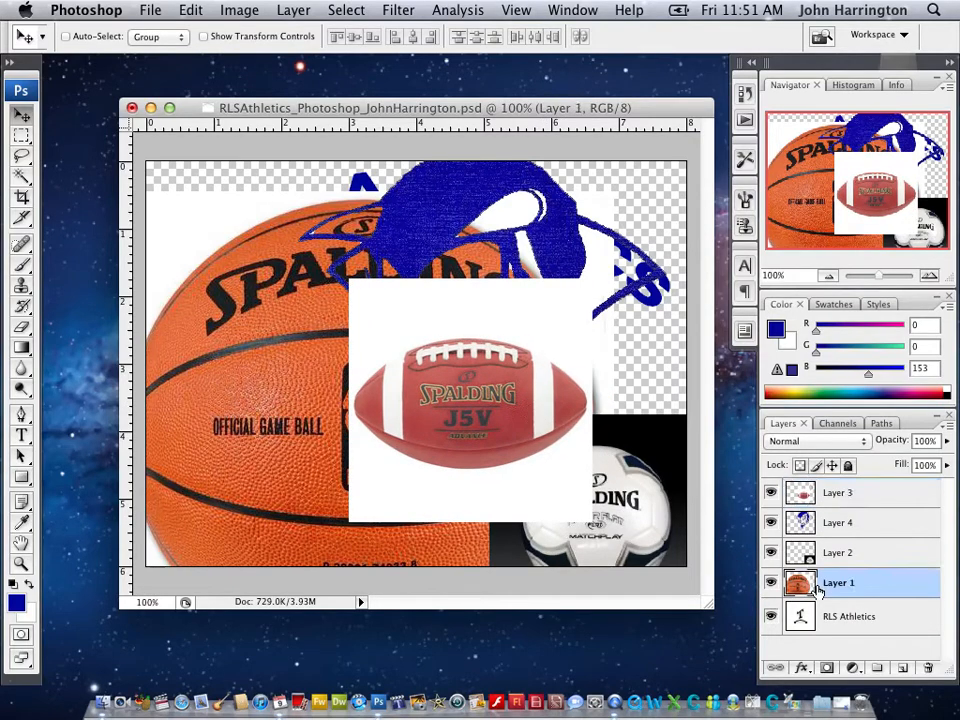
pyautogui.moveTo(818, 588); pyautogui.dragTo(818, 494)
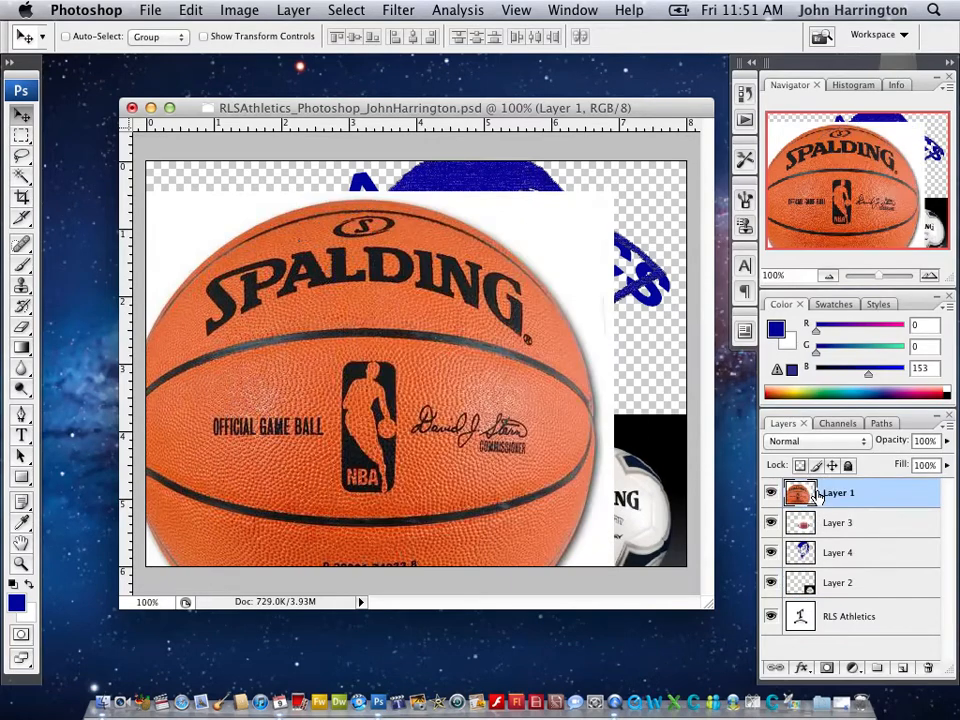
pyautogui.moveTo(504, 375); pyautogui.dragTo(550, 341)
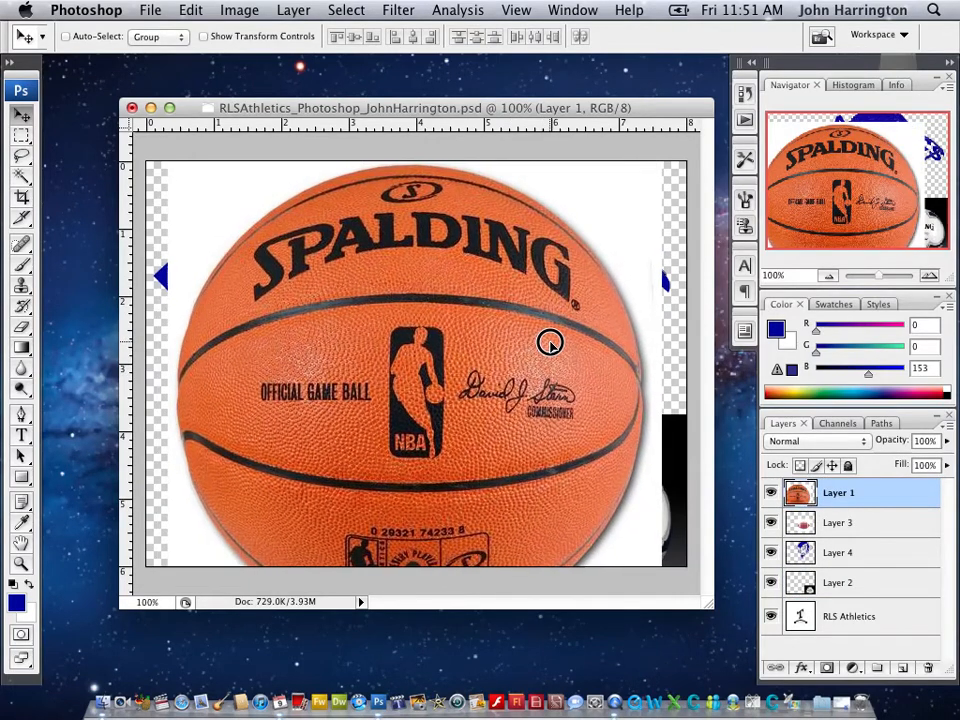
# Delete the white background around the basketball on Layer 1 using the Magic Wand, and clear the selection.
pyautogui.click(21, 177)
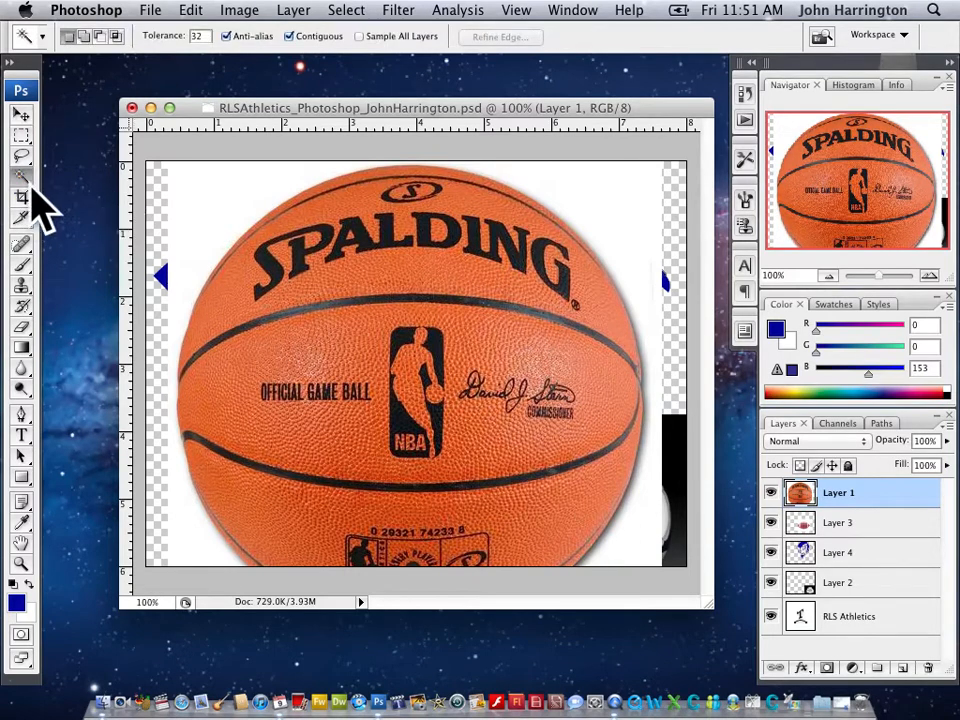
pyautogui.click(208, 233)
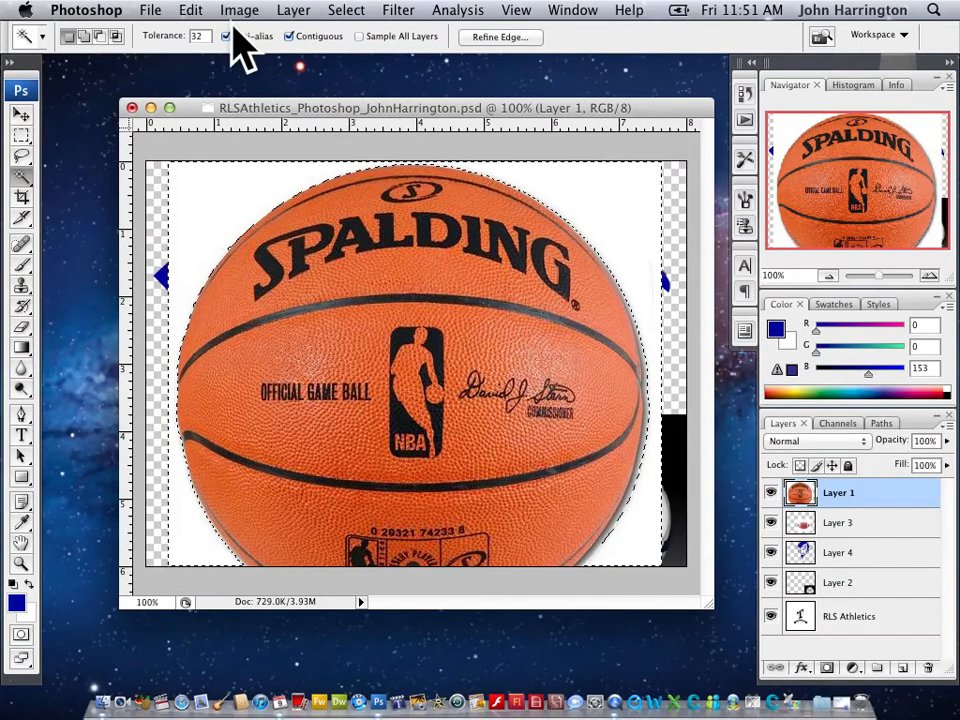
pyautogui.press('Delete')
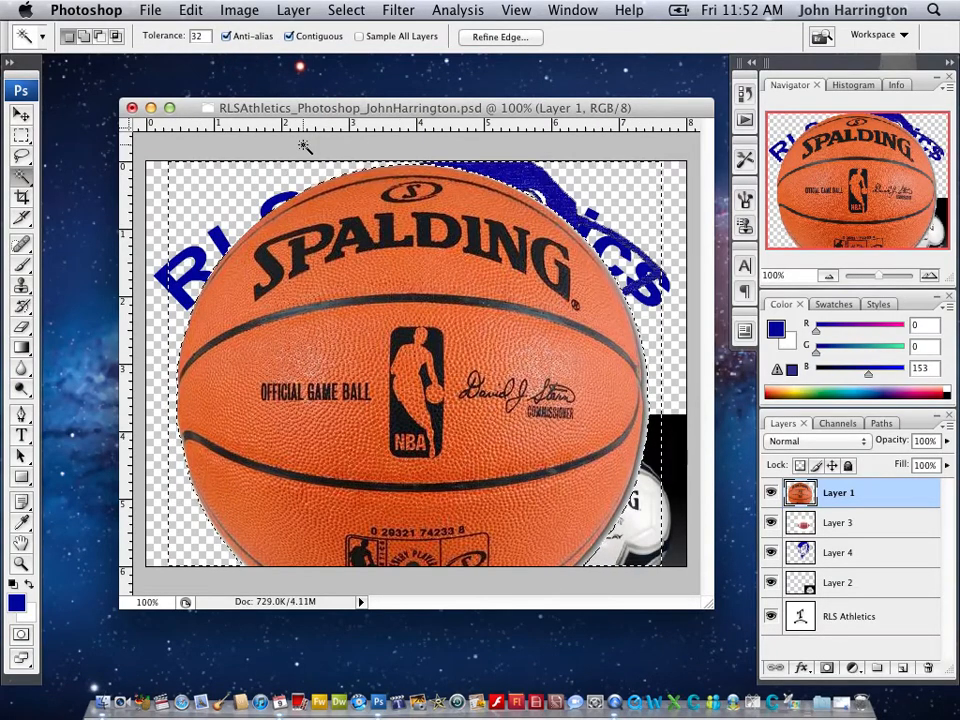
pyautogui.click(346, 12)
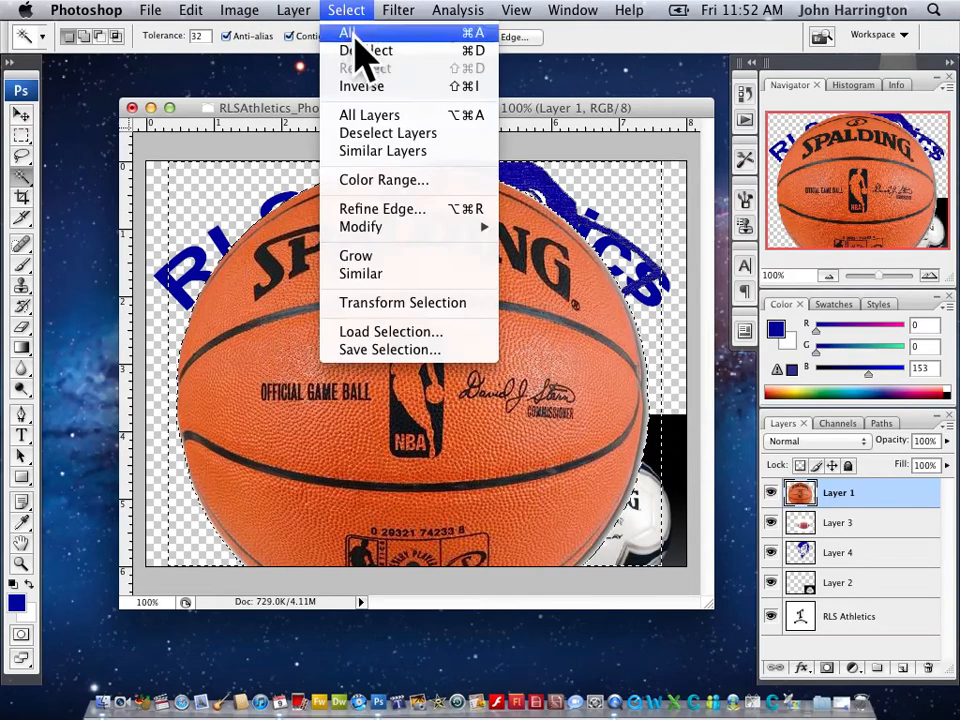
pyautogui.click(364, 50)
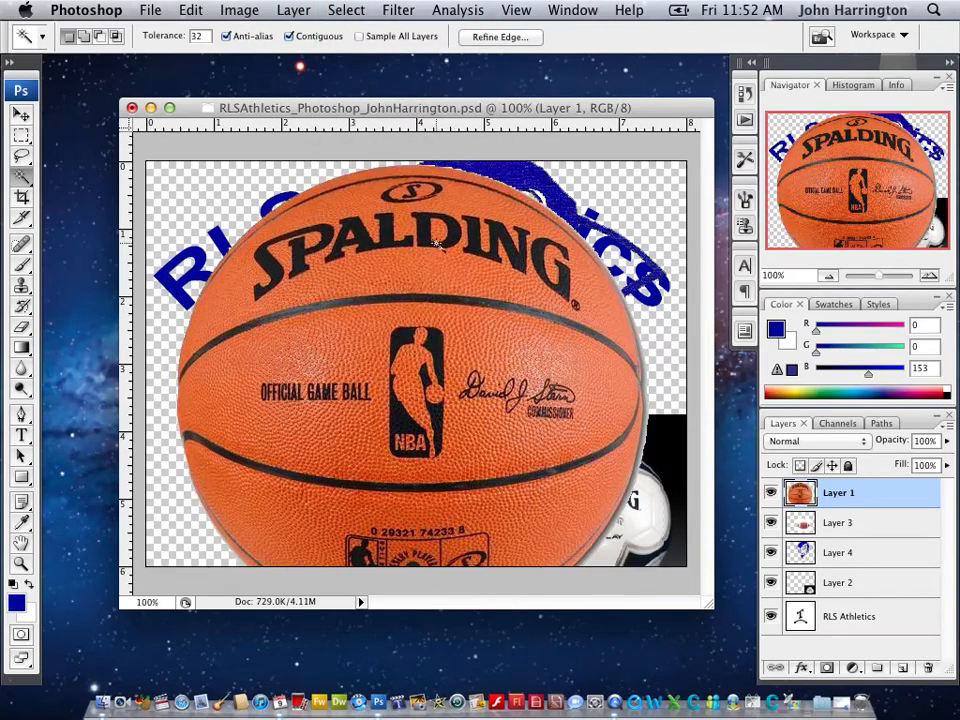
# Move the basketball to the lower-left corner of the canvas and bring the football's Layer 3 to the top of the stack.
pyautogui.click(21, 114)
pyautogui.moveTo(476, 261); pyautogui.dragTo(343, 433)
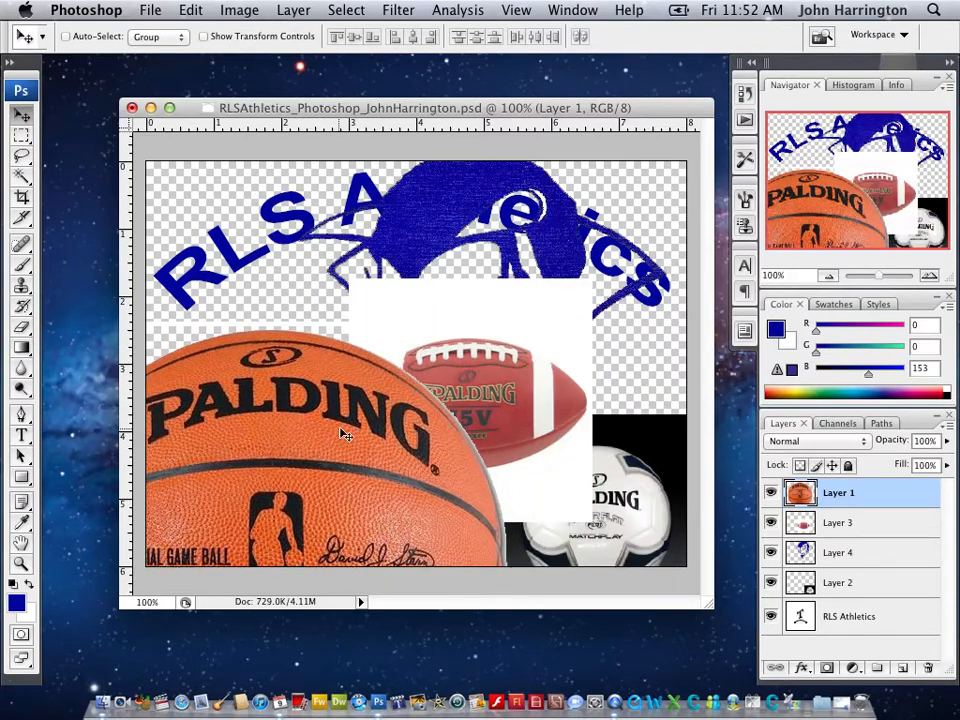
pyautogui.click(840, 525)
pyautogui.moveTo(840, 523); pyautogui.dragTo(842, 491)
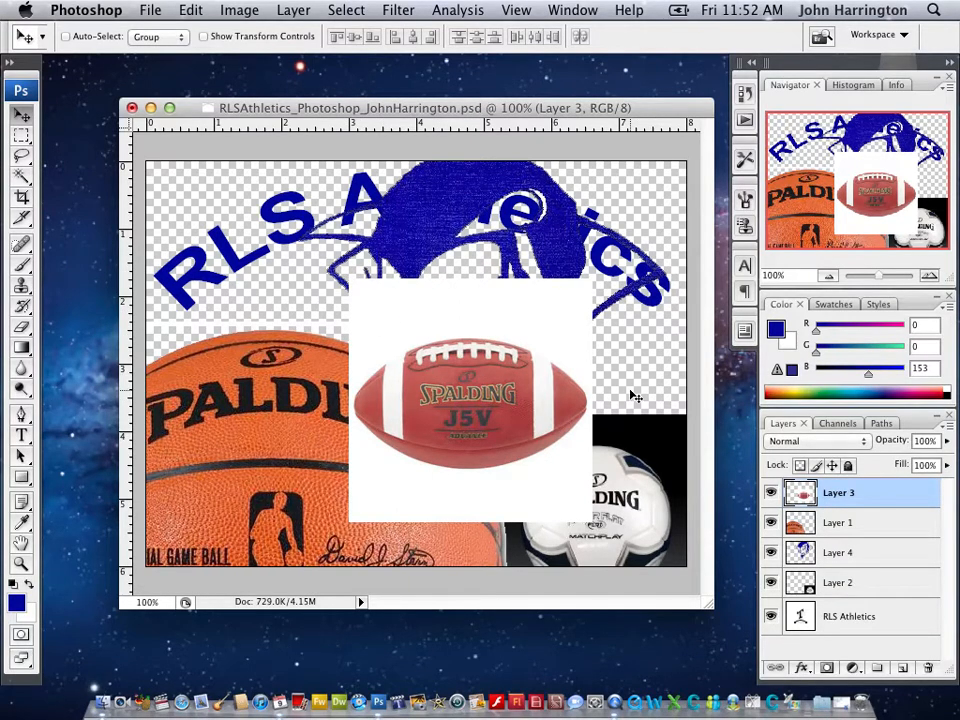
# Try to select the white background around the football on Layer 3 with the Magic Wand, and clear the selection.
pyautogui.click(20, 179)
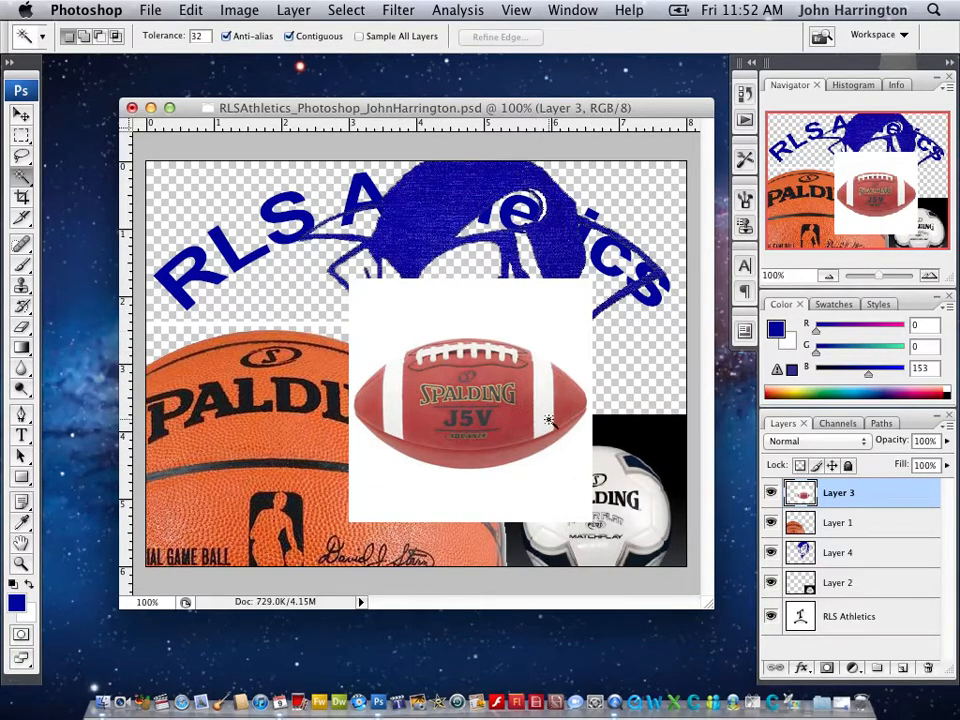
pyautogui.click(527, 305)
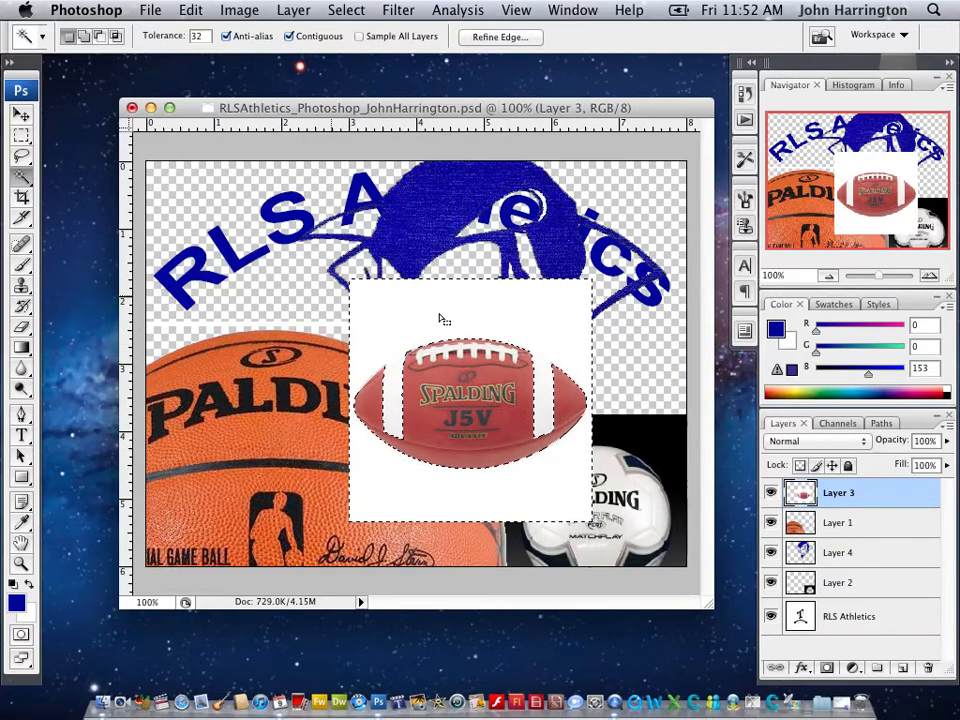
pyautogui.click(347, 11)
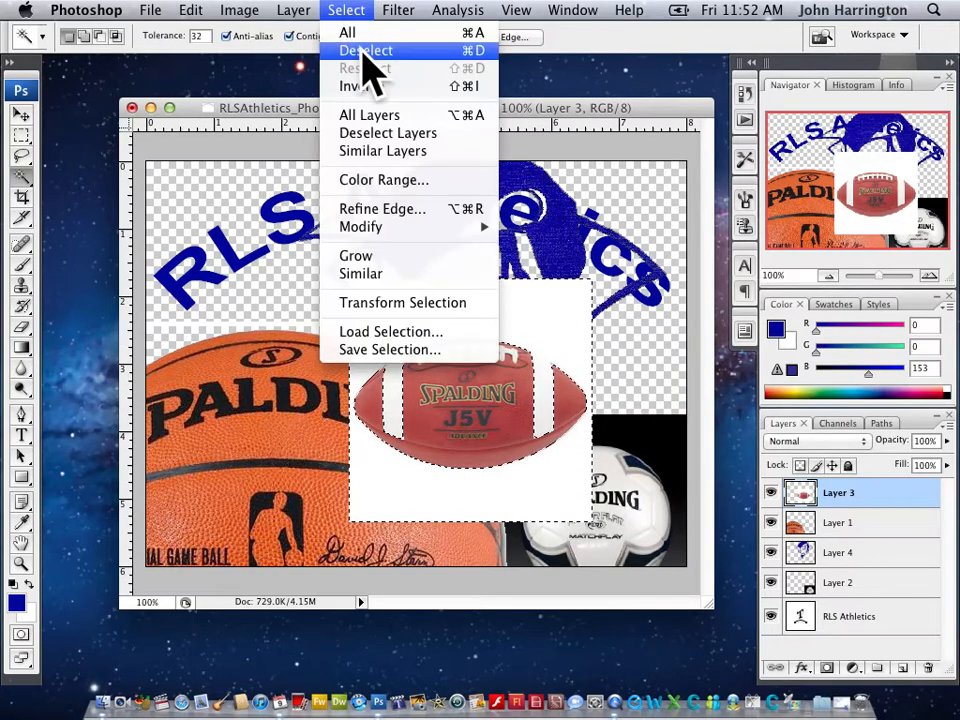
pyautogui.click(362, 50)
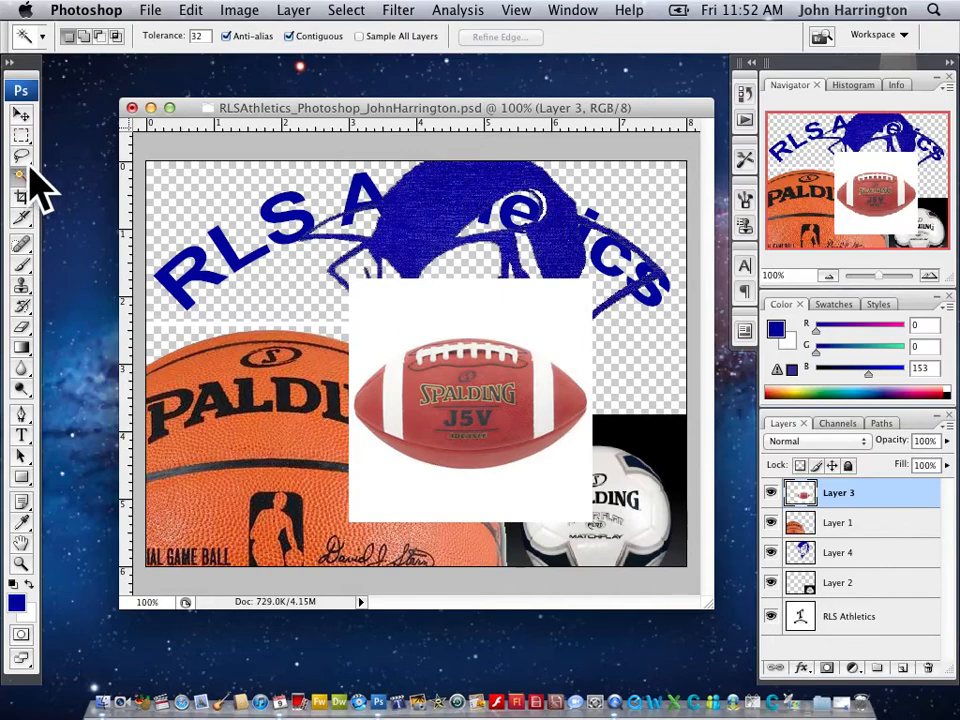
# Try to outline the football on Layer 3 freehand with the Lasso tool, and clear the selection.
pyautogui.click(29, 169)
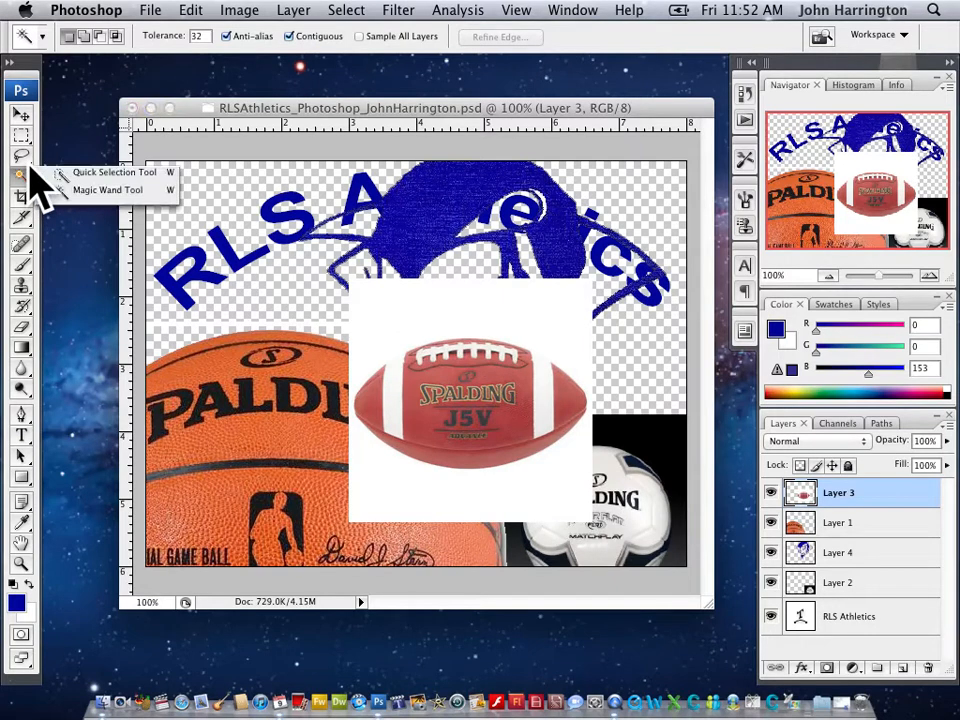
pyautogui.click(29, 168)
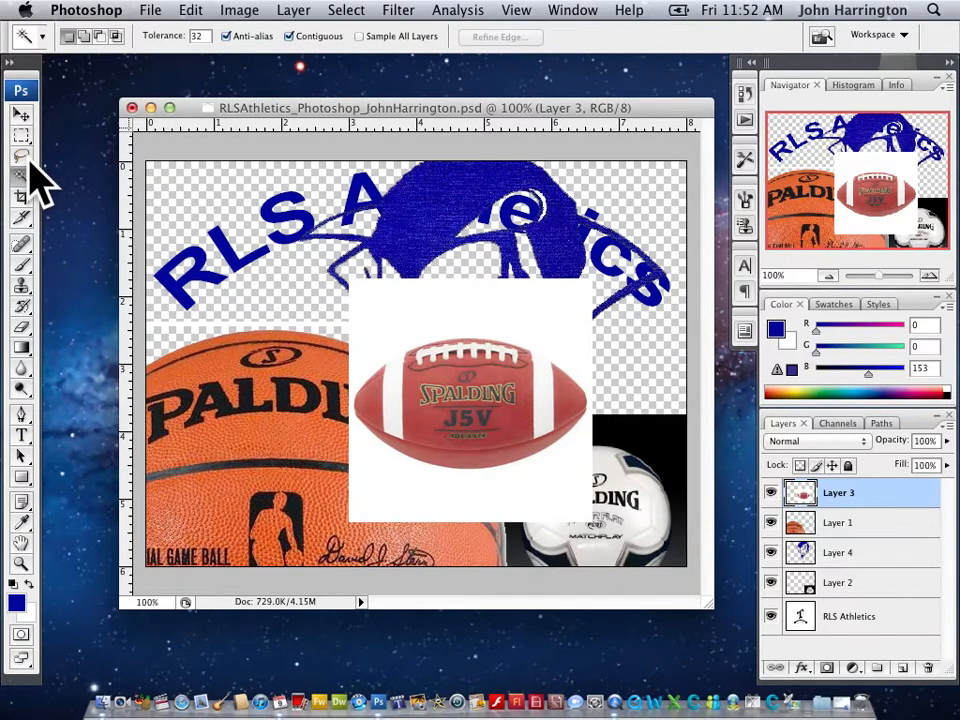
pyautogui.click(22, 156)
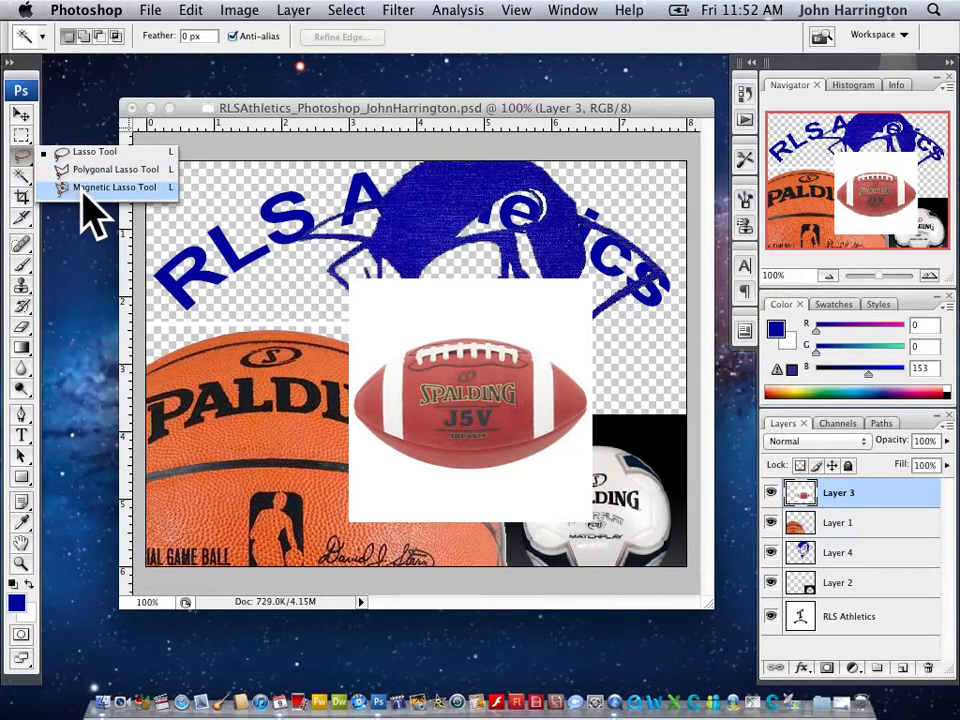
pyautogui.click(92, 153)
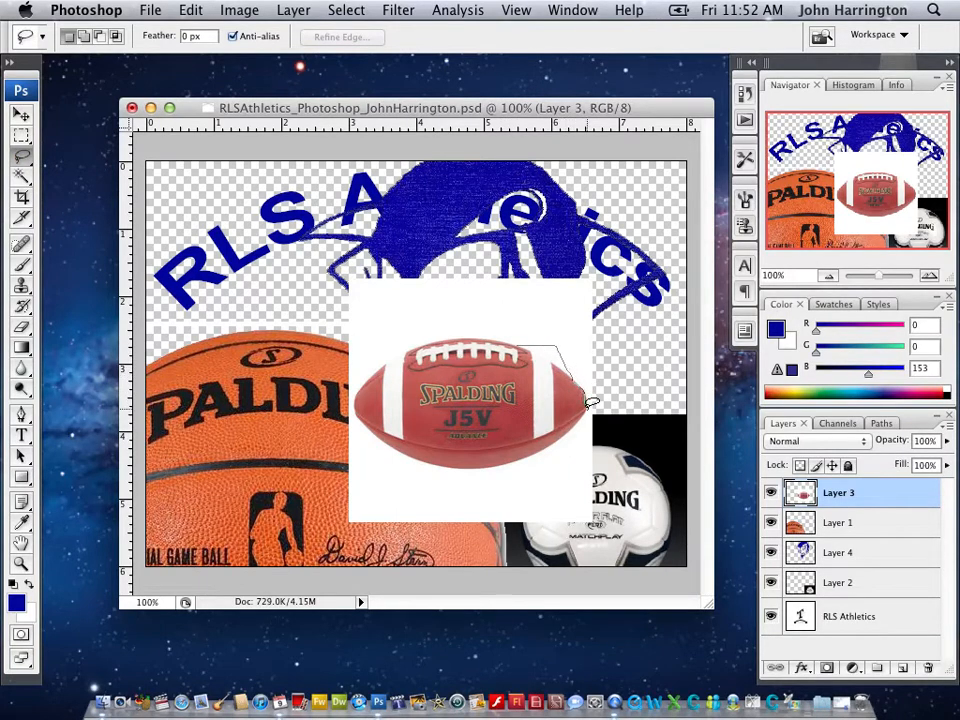
pyautogui.moveTo(586, 400); pyautogui.dragTo(578, 416)
pyautogui.moveTo(508, 362); pyautogui.dragTo(505, 320)
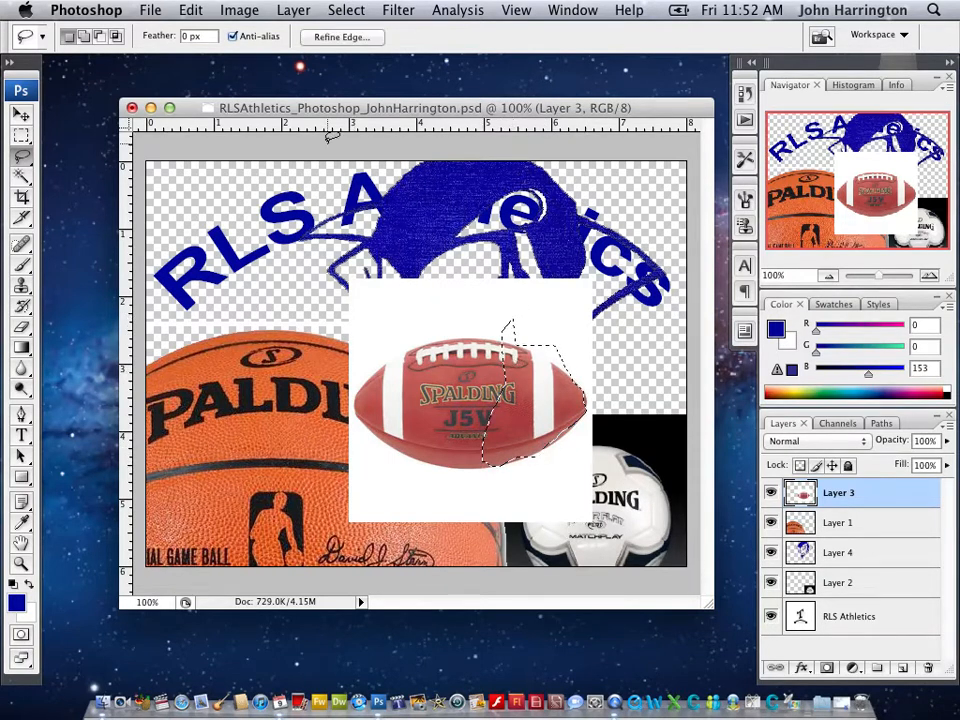
pyautogui.click(341, 13)
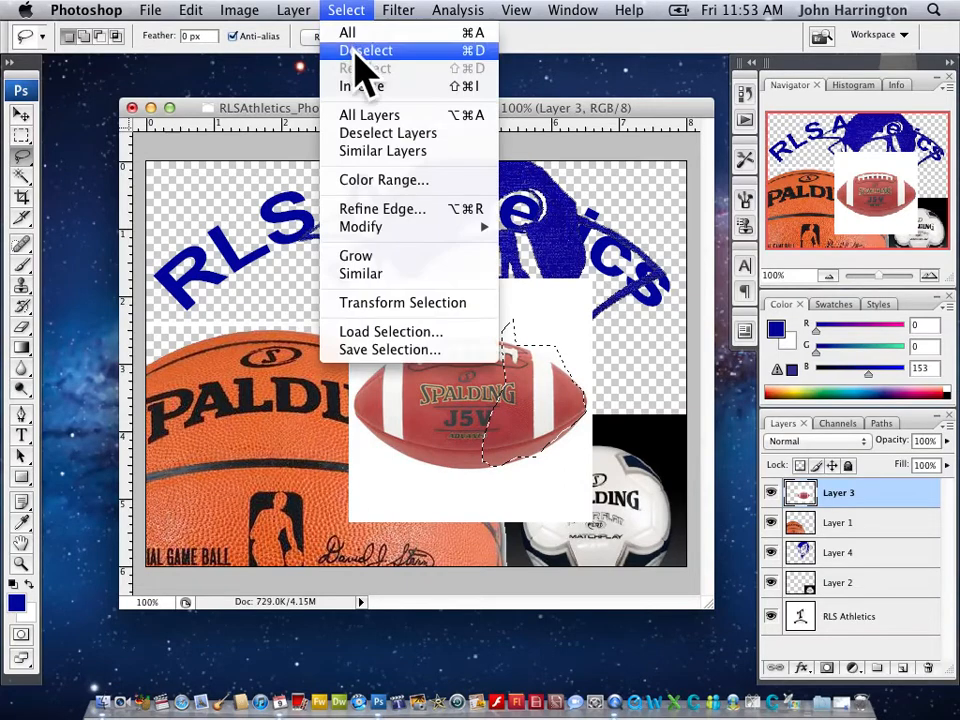
pyautogui.click(355, 49)
# Try tracing the football's edge on Layer 3 with the Magnetic Lasso tool, and clear the selection.
pyautogui.click(30, 175)
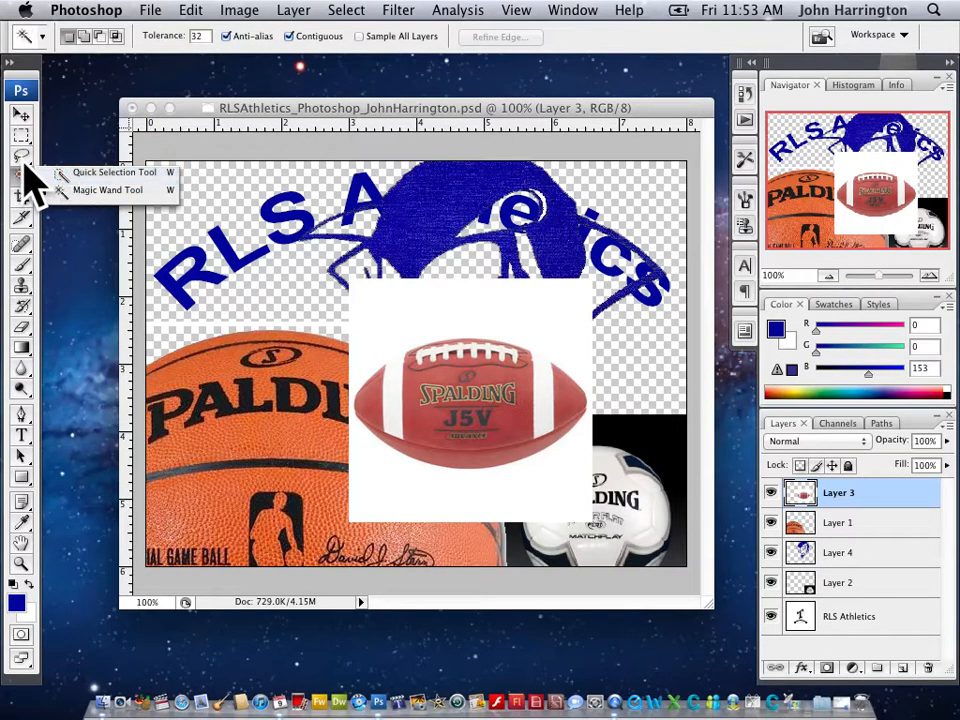
pyautogui.click(30, 167)
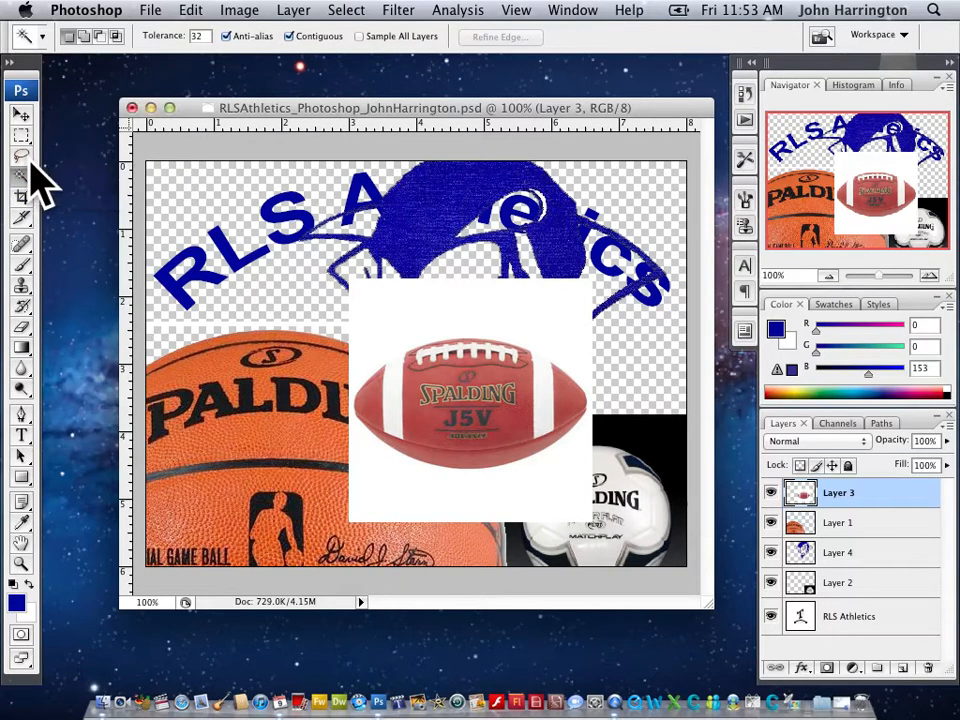
pyautogui.click(24, 156)
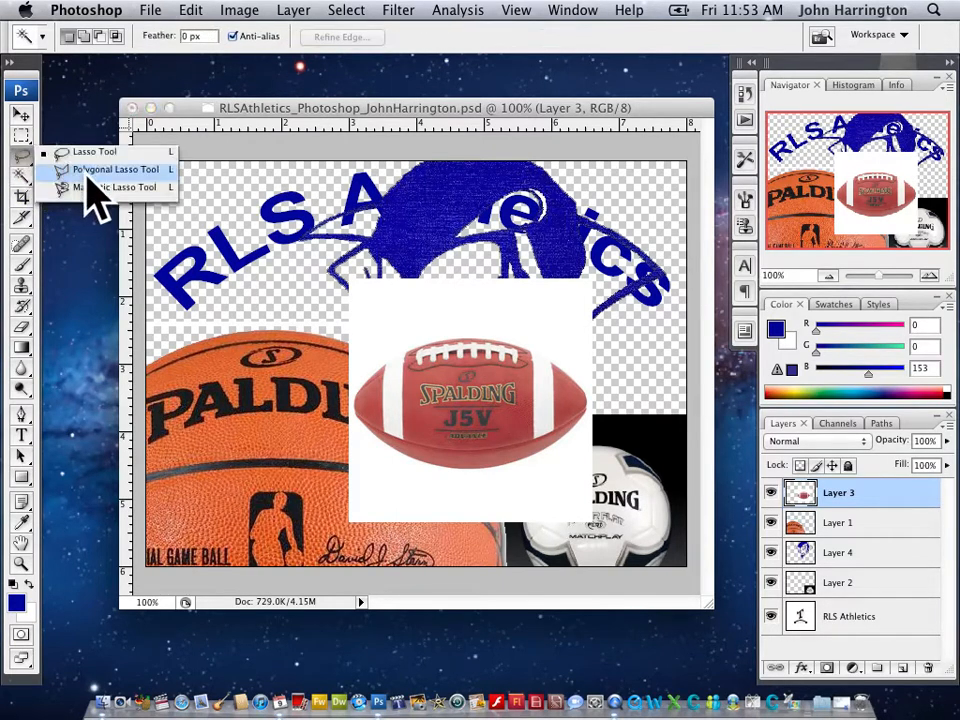
pyautogui.click(100, 187)
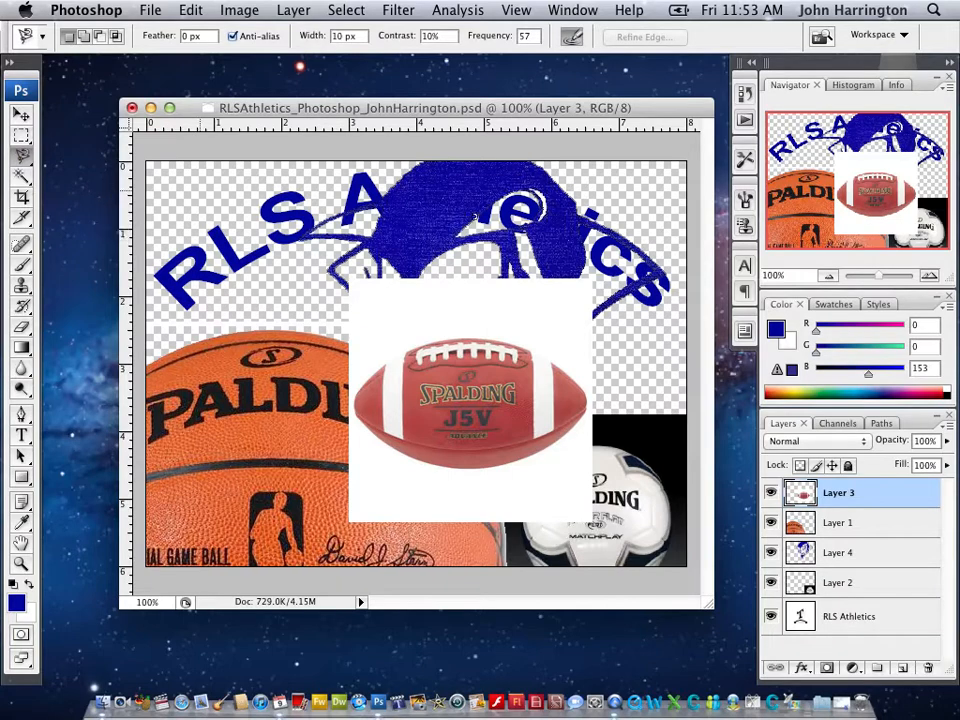
pyautogui.click(440, 339)
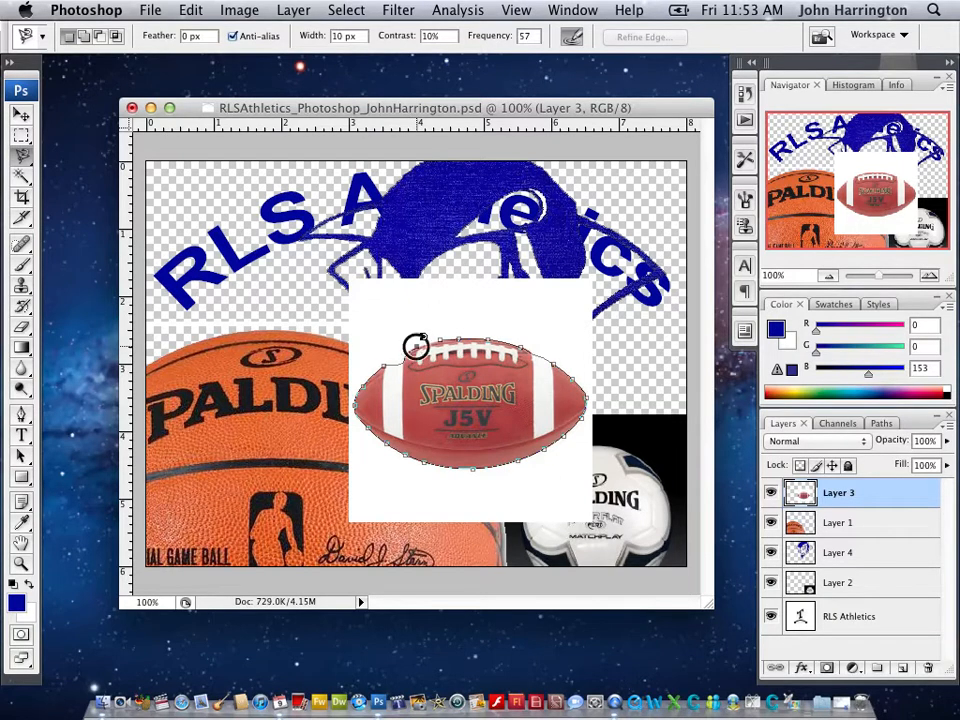
pyautogui.click(416, 346)
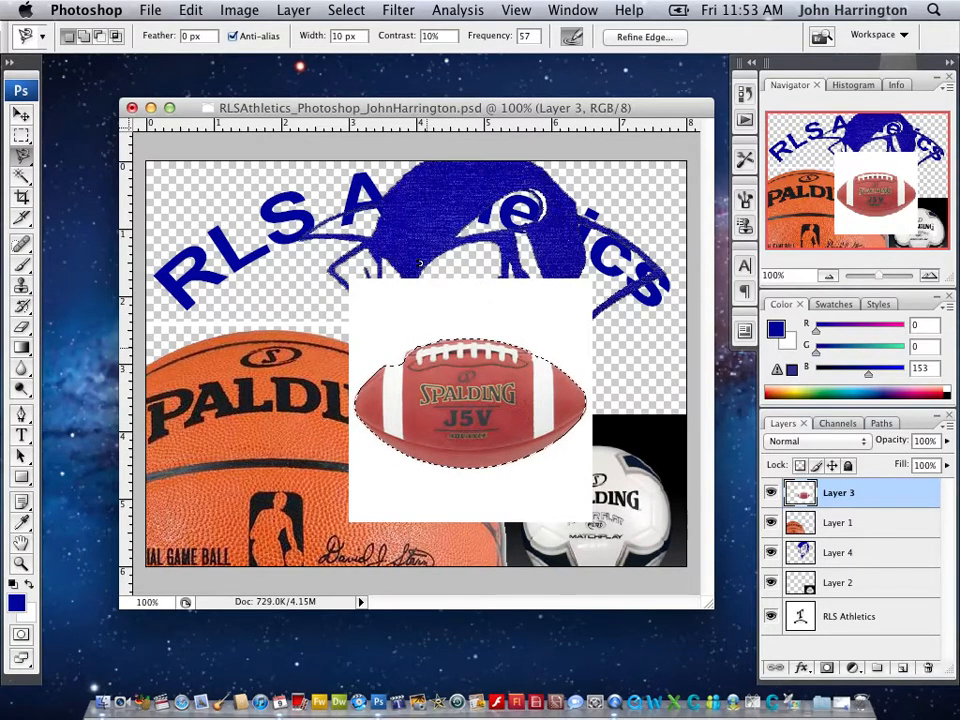
pyautogui.click(347, 12)
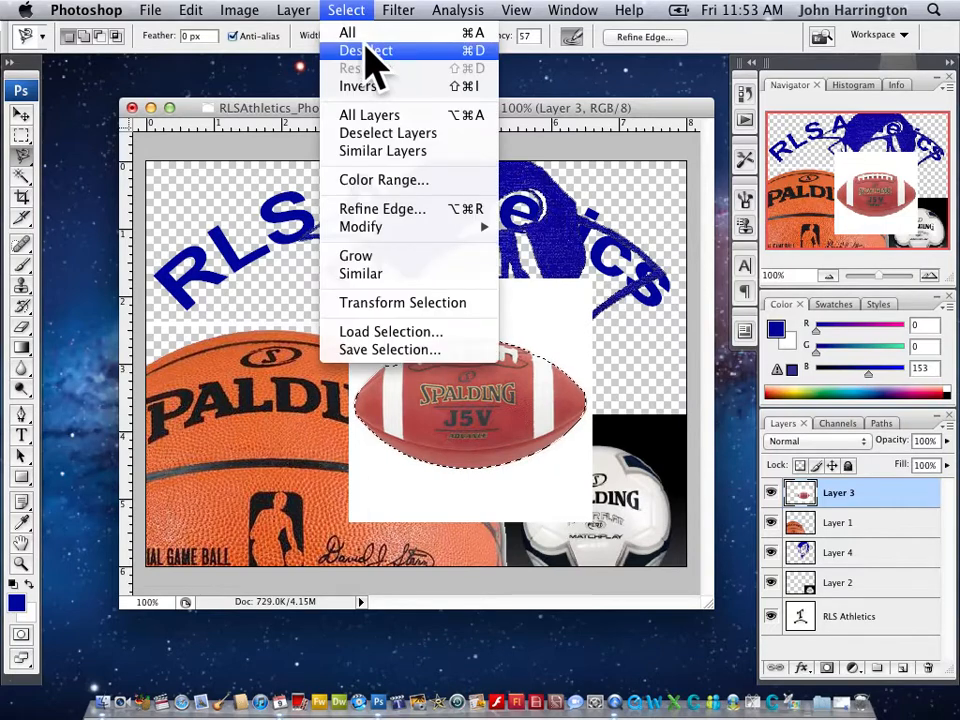
pyautogui.click(367, 62)
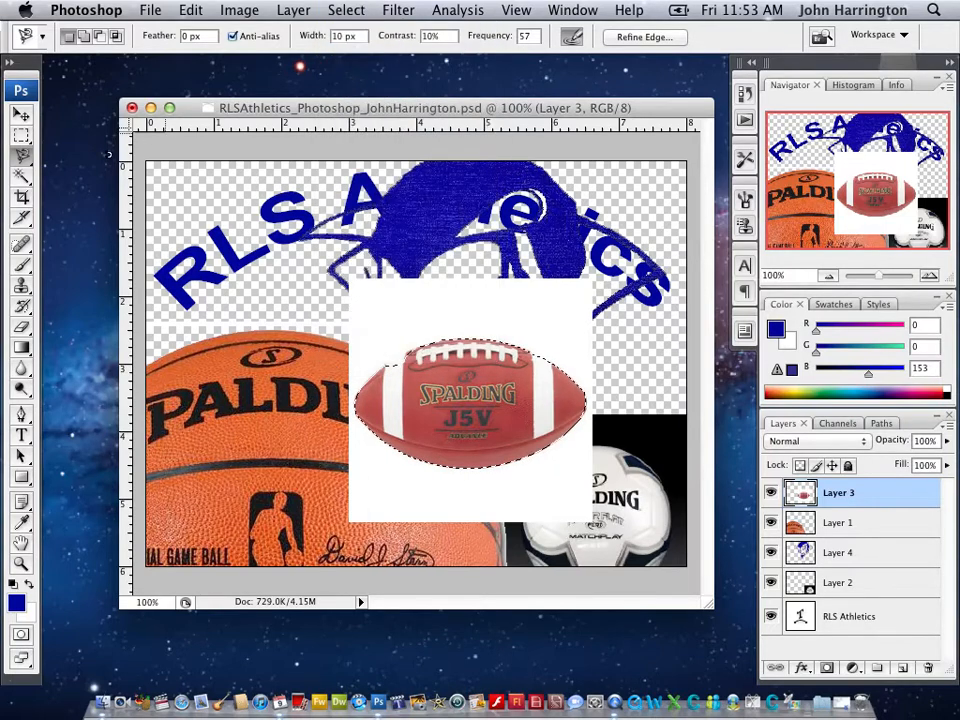
# Select the football on Layer 3 by tracing its full outline with the Polygonal Lasso tool.
pyautogui.click(28, 172)
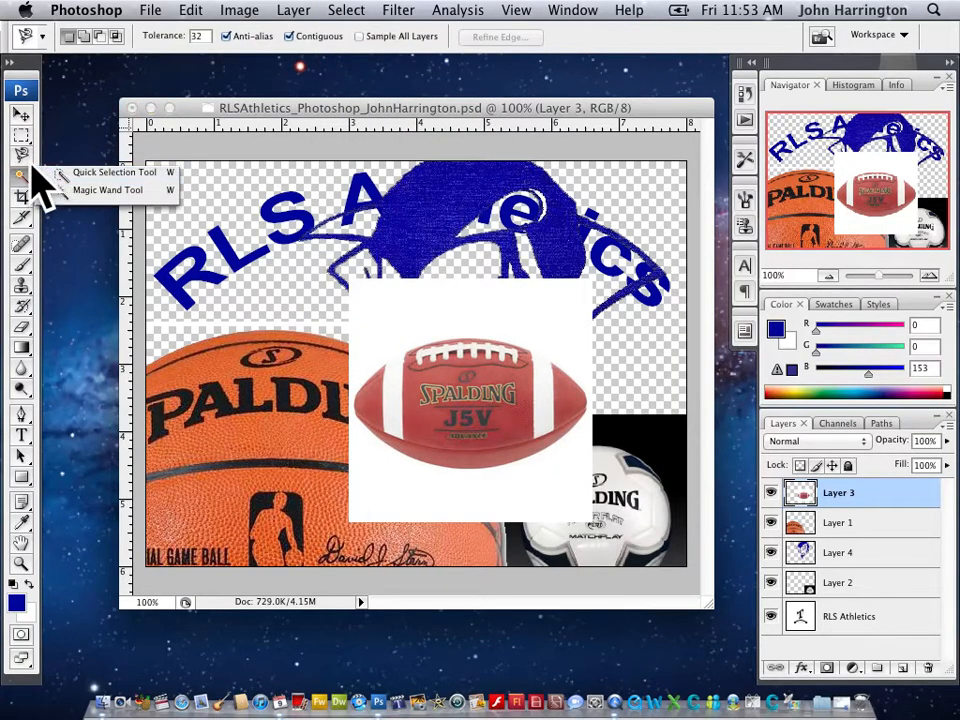
pyautogui.click(29, 161)
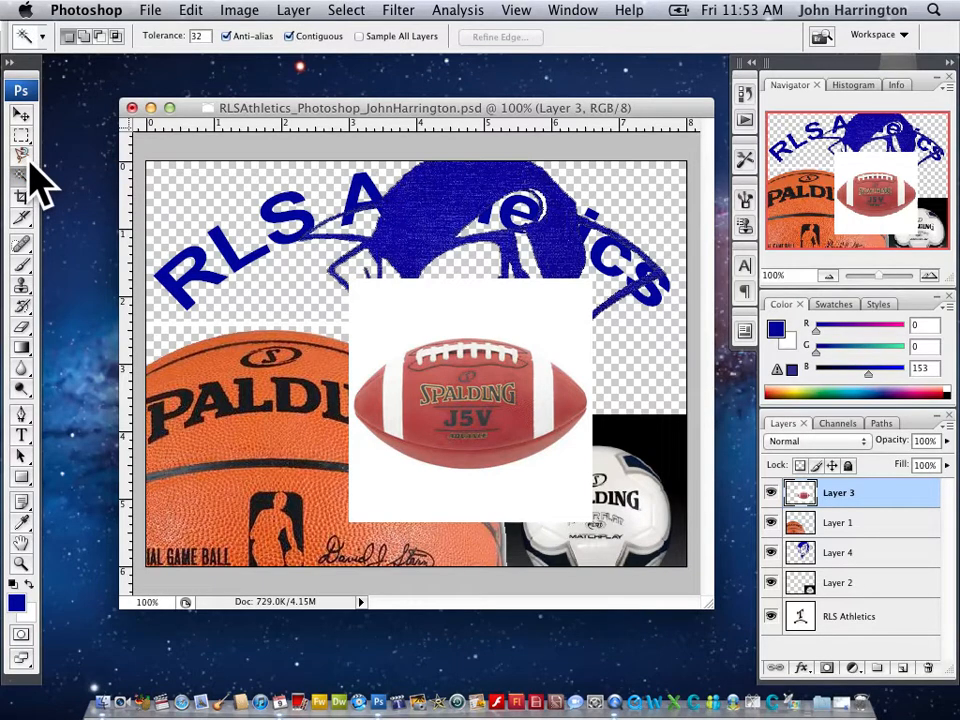
pyautogui.click(24, 155)
pyautogui.click(68, 170)
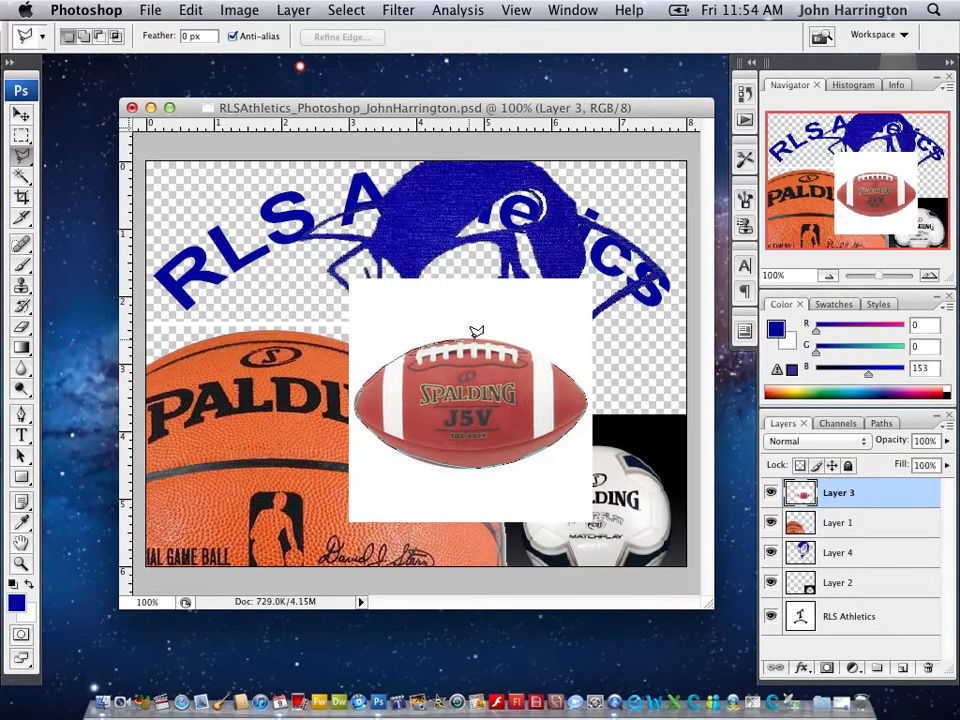
pyautogui.click(546, 349)
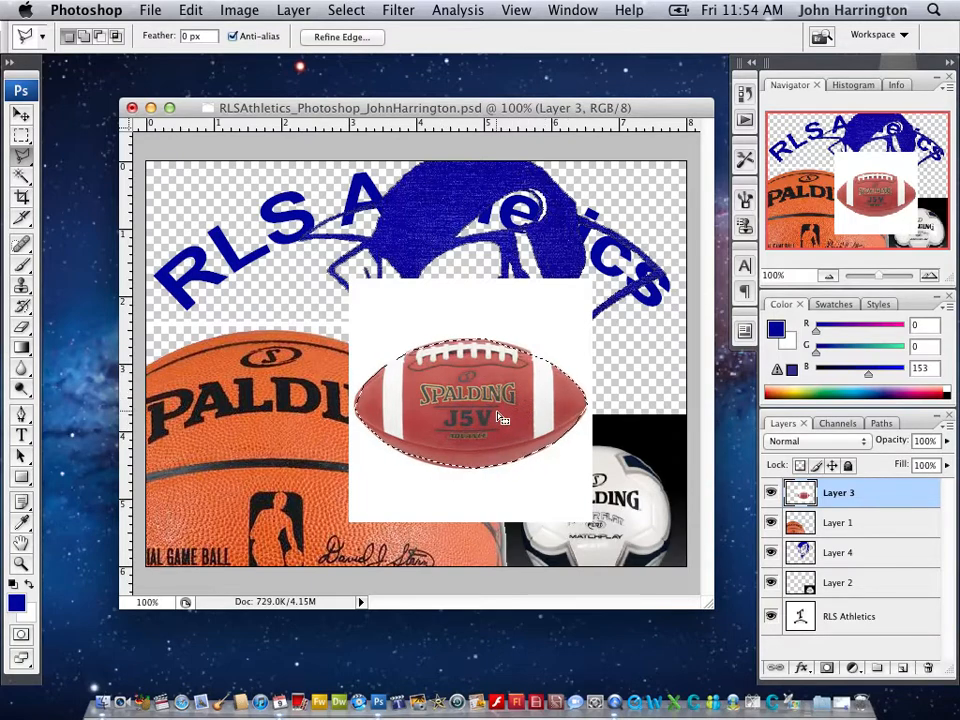
# Invert the football selection, delete the white background on Layer 3, and clear the selection.
pyautogui.click(299, 12)
pyautogui.moveTo(345, 14)
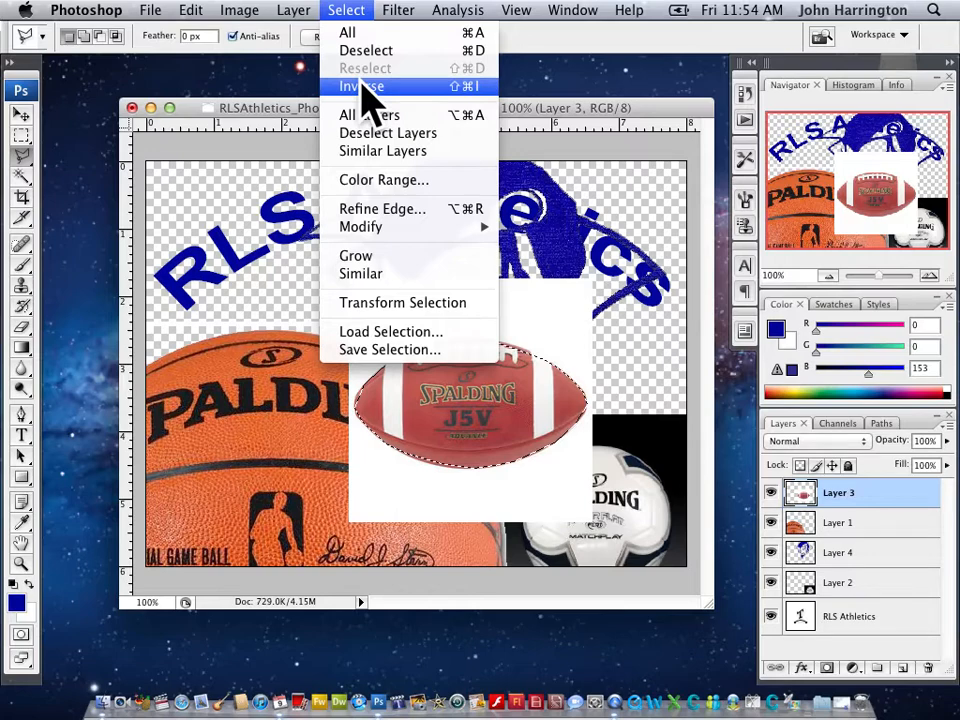
pyautogui.click(366, 88)
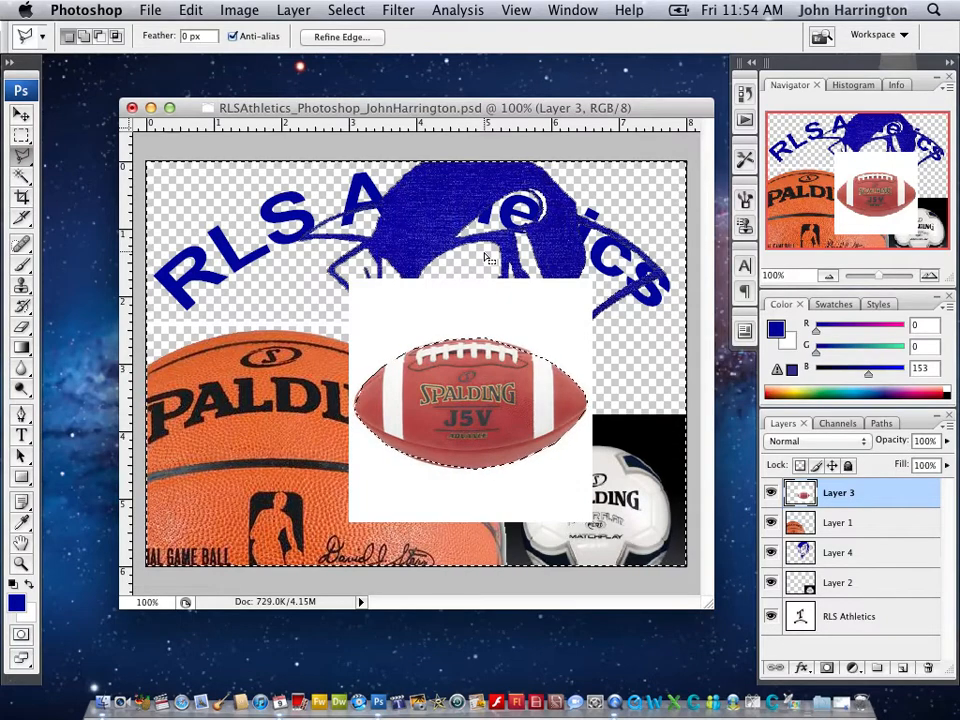
pyautogui.press('Delete')
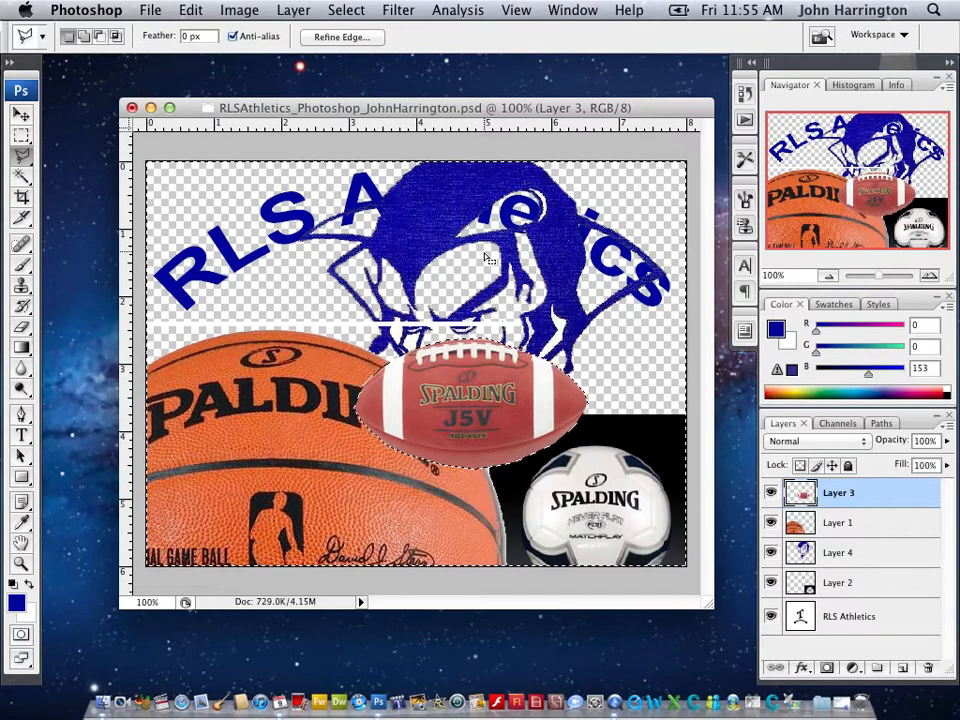
pyautogui.click(356, 10)
pyautogui.click(364, 51)
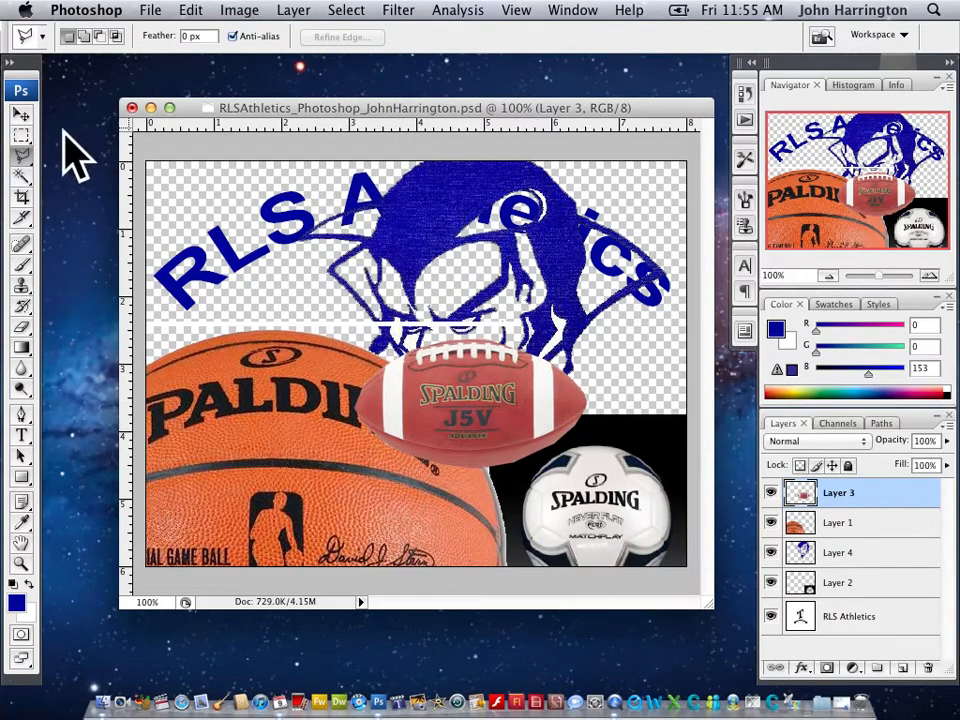
# Move the football to the lower-left area of the canvas, over the lower part of the basketball.
pyautogui.click(21, 113)
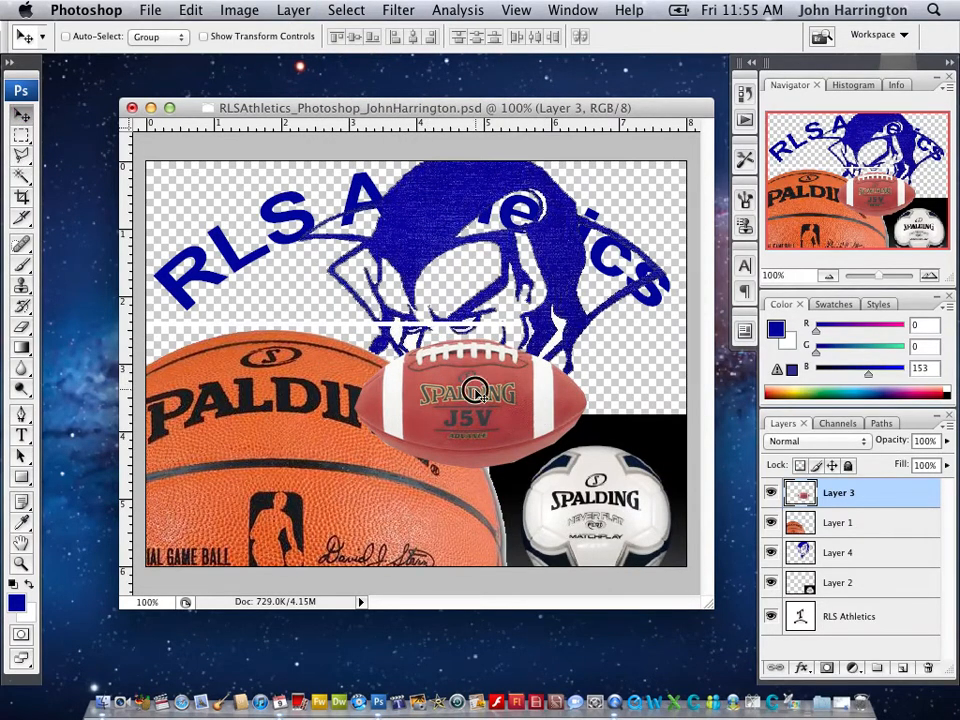
pyautogui.moveTo(472, 398); pyautogui.dragTo(281, 515)
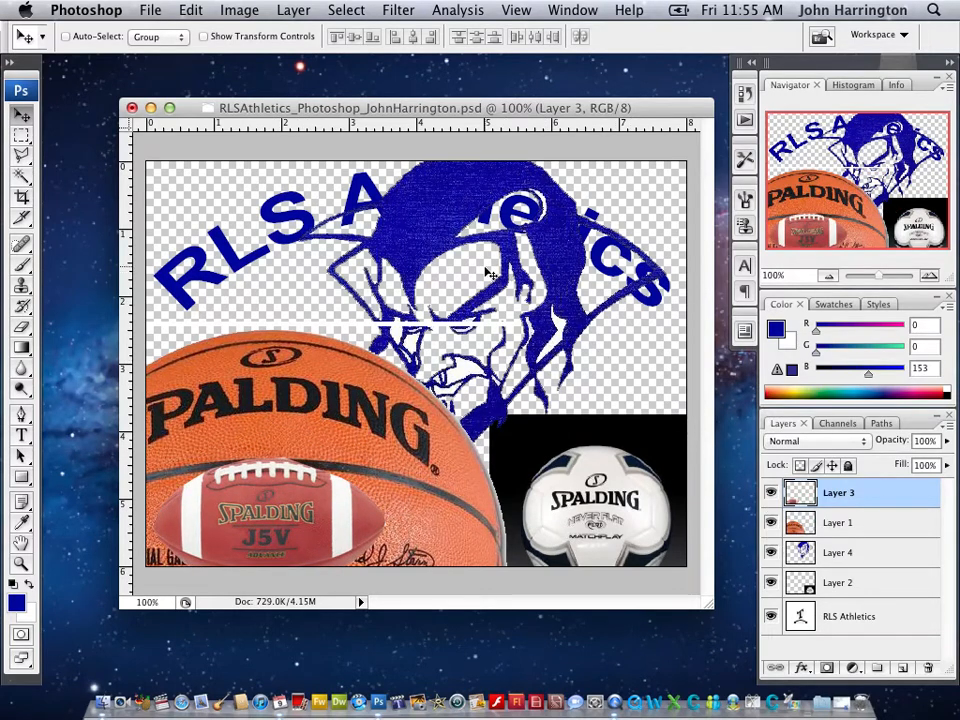
pyautogui.moveTo(596, 482)
pyautogui.mouseDown()
pyautogui.moveTo(510, 407)
pyautogui.moveTo(611, 471)
pyautogui.mouseUp()
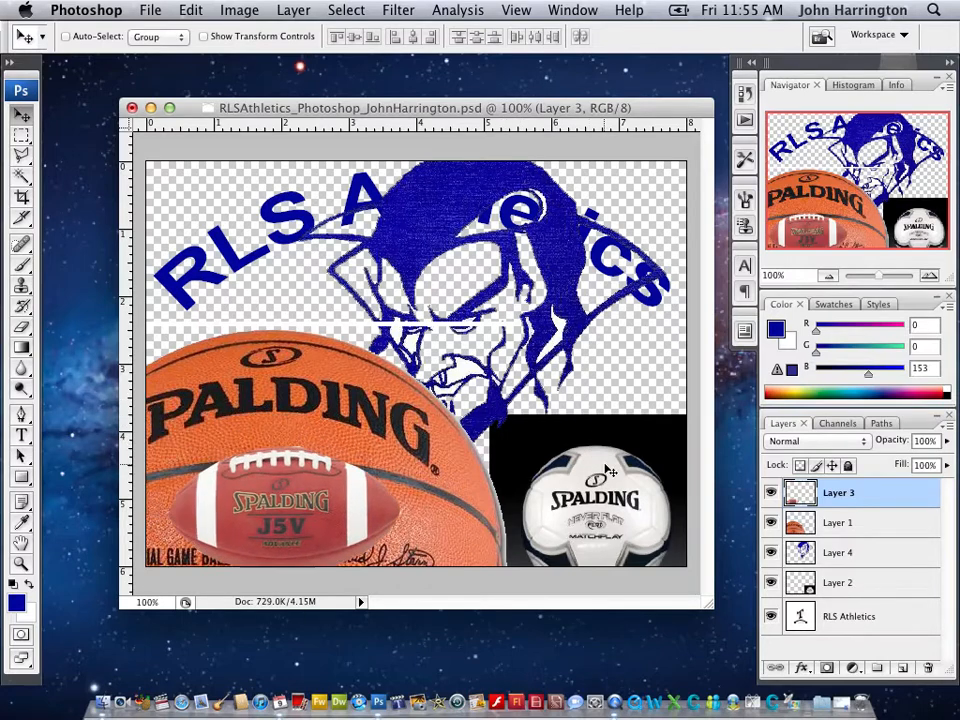
# Move the soccer ball on Layer 2 to the centre of the canvas and bring its layer to the top of the stack.
pyautogui.click(858, 588)
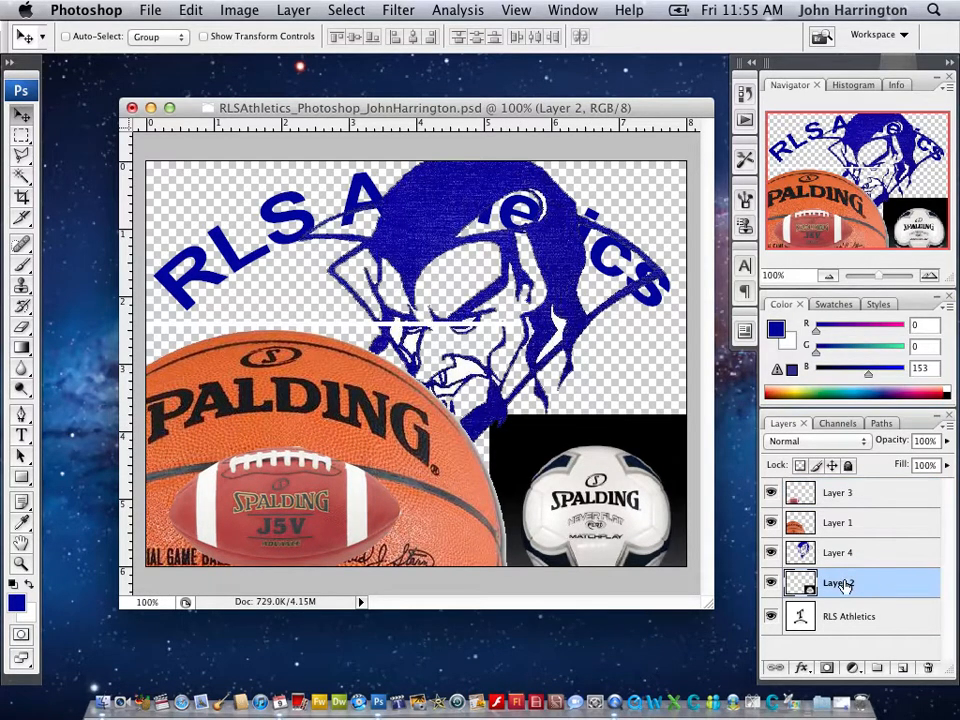
pyautogui.moveTo(646, 512); pyautogui.dragTo(507, 367)
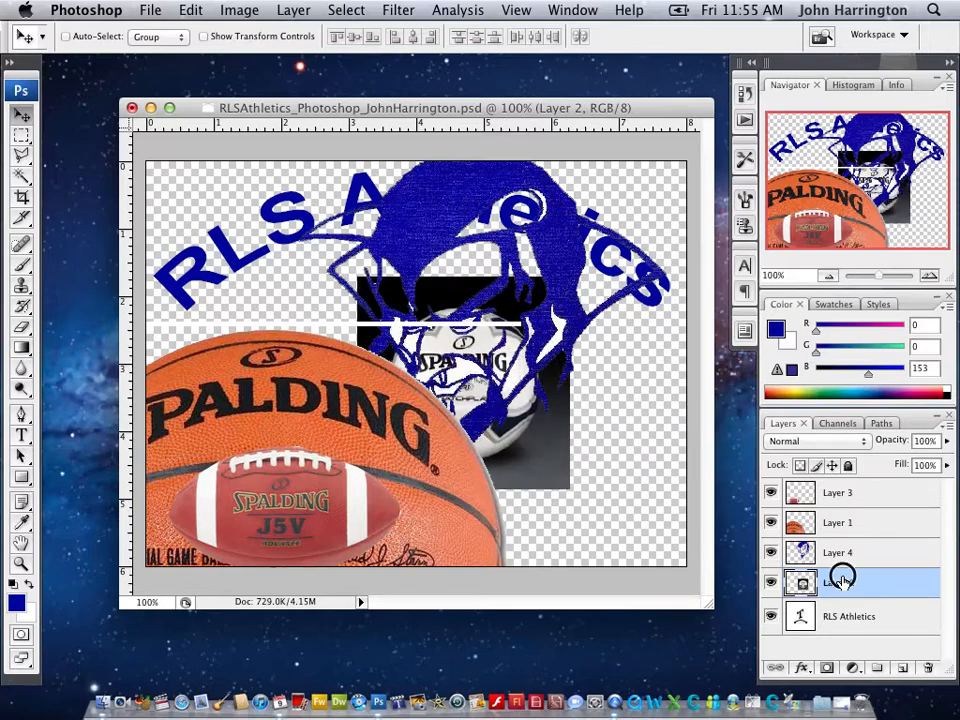
pyautogui.moveTo(842, 580); pyautogui.dragTo(845, 492)
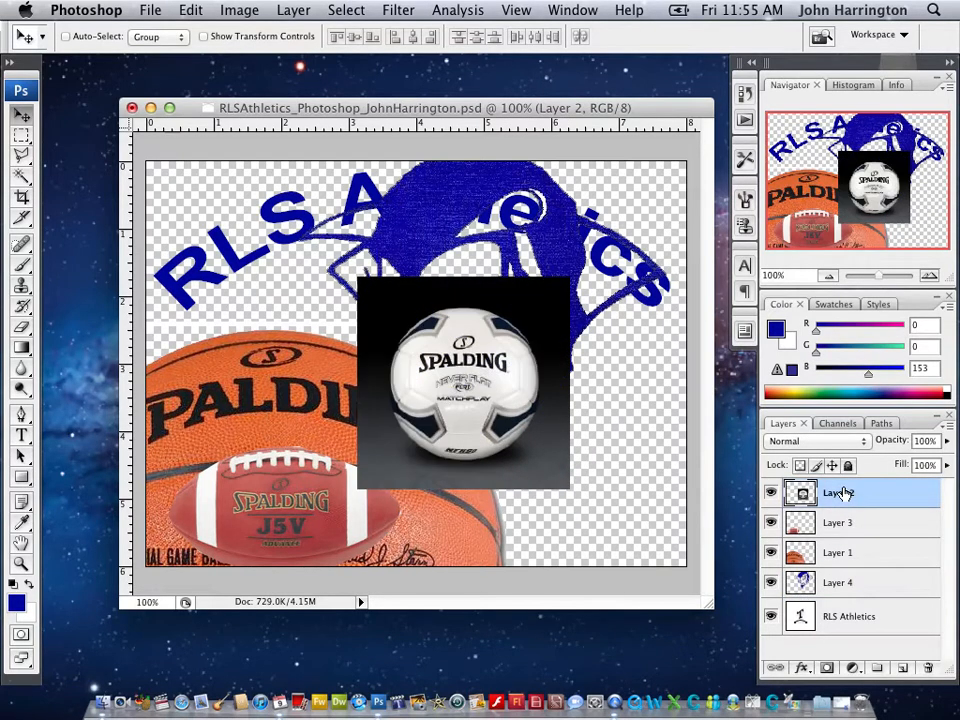
# Delete the black and grey background areas around the soccer ball on Layer 2 using the Magic Wand, and clear the selection.
pyautogui.click(22, 176)
pyautogui.click(547, 337)
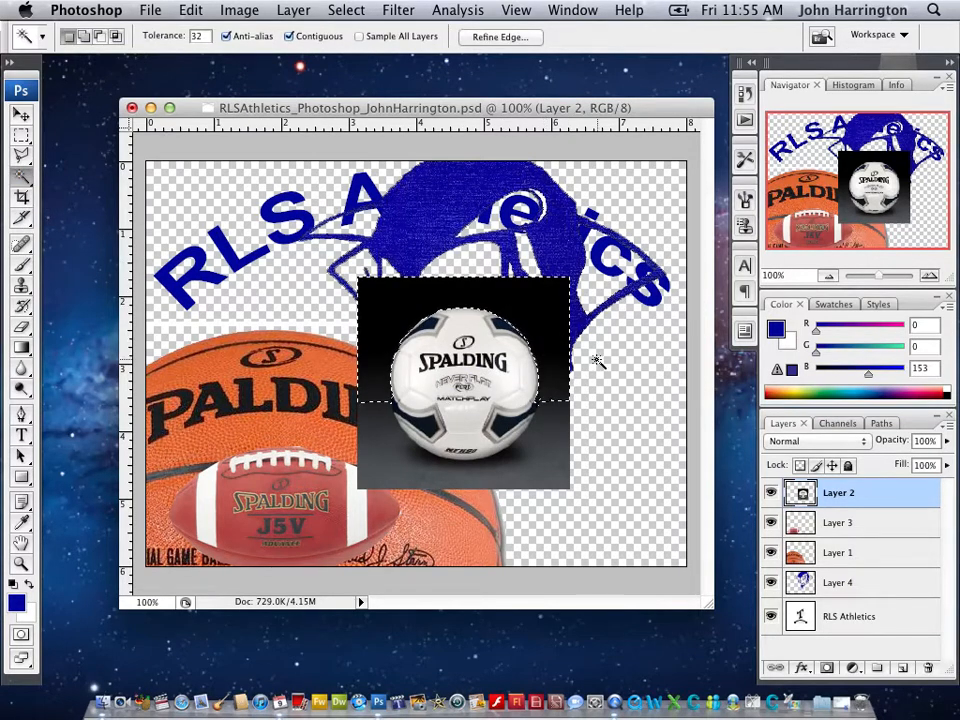
pyautogui.press('Delete')
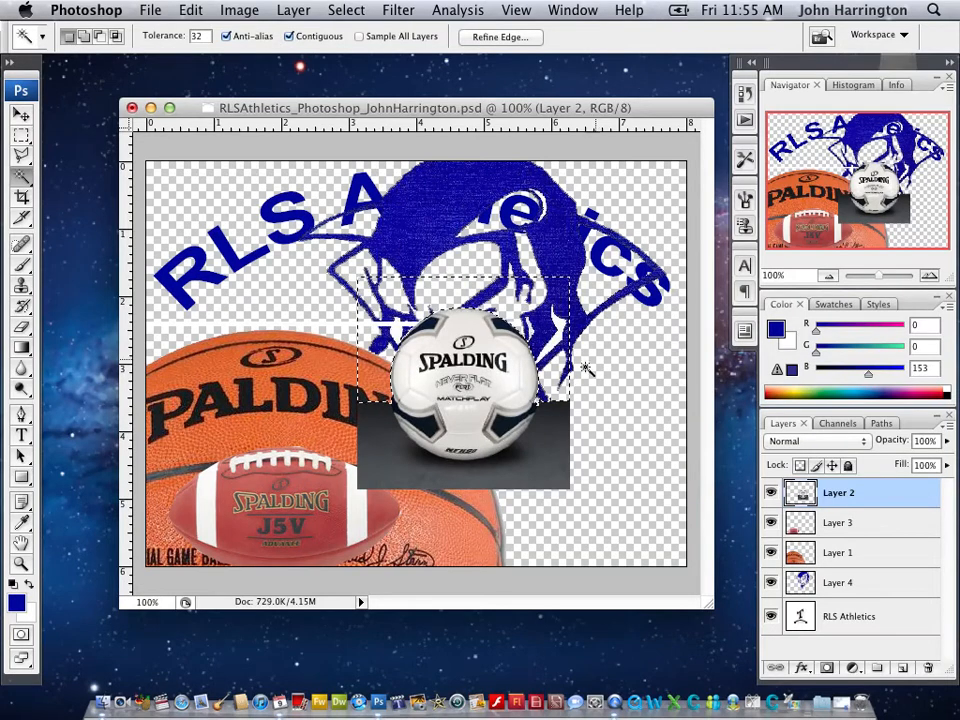
pyautogui.click(490, 483)
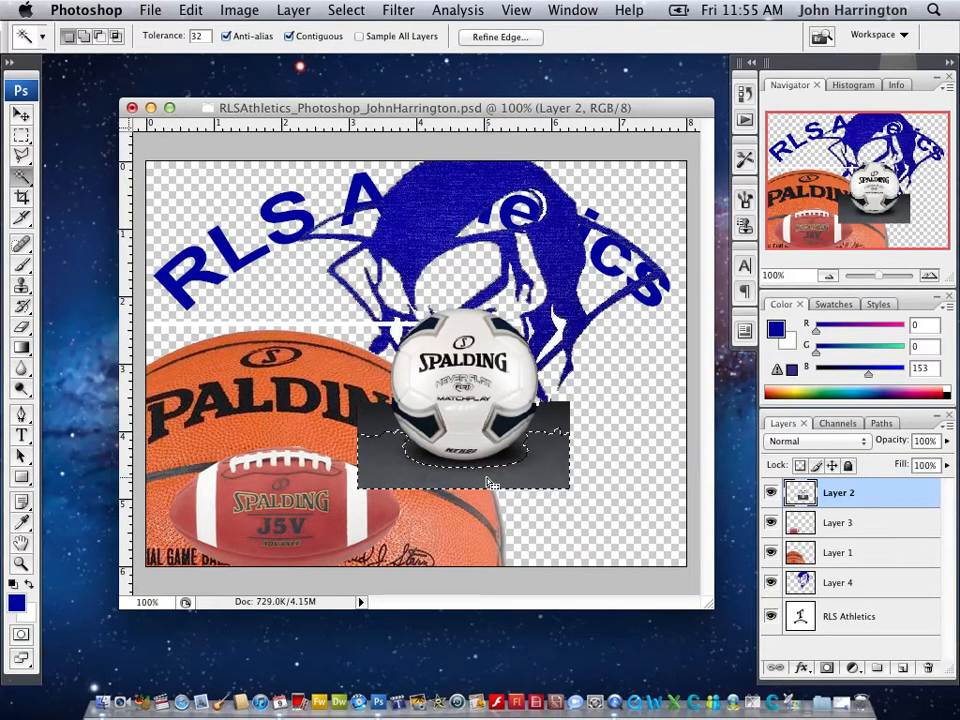
pyautogui.press('Delete')
pyautogui.click(390, 418)
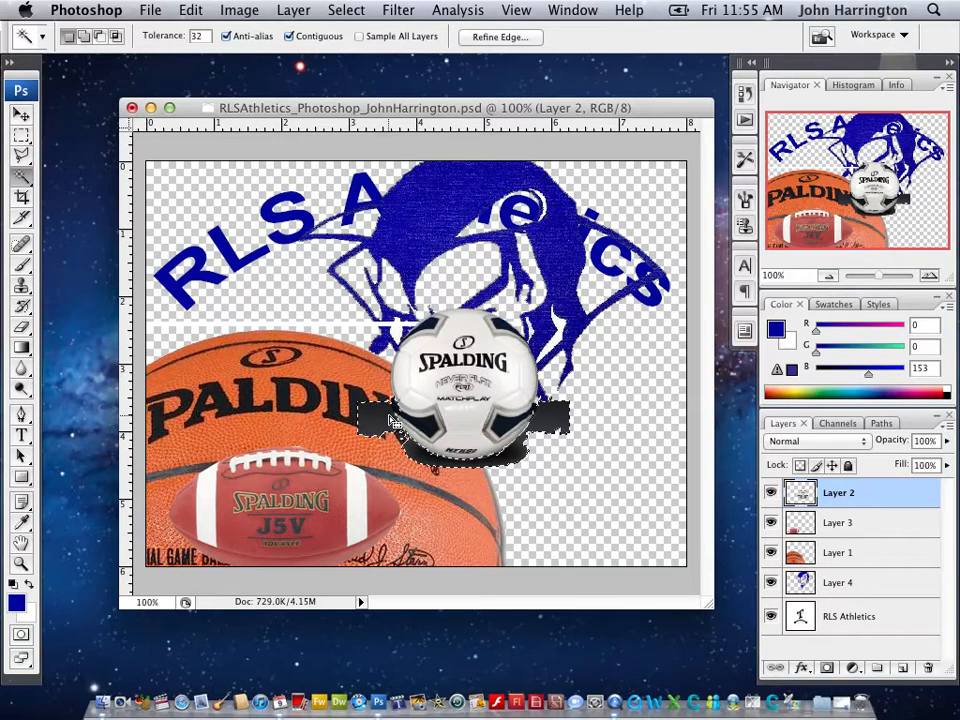
pyautogui.press('Delete')
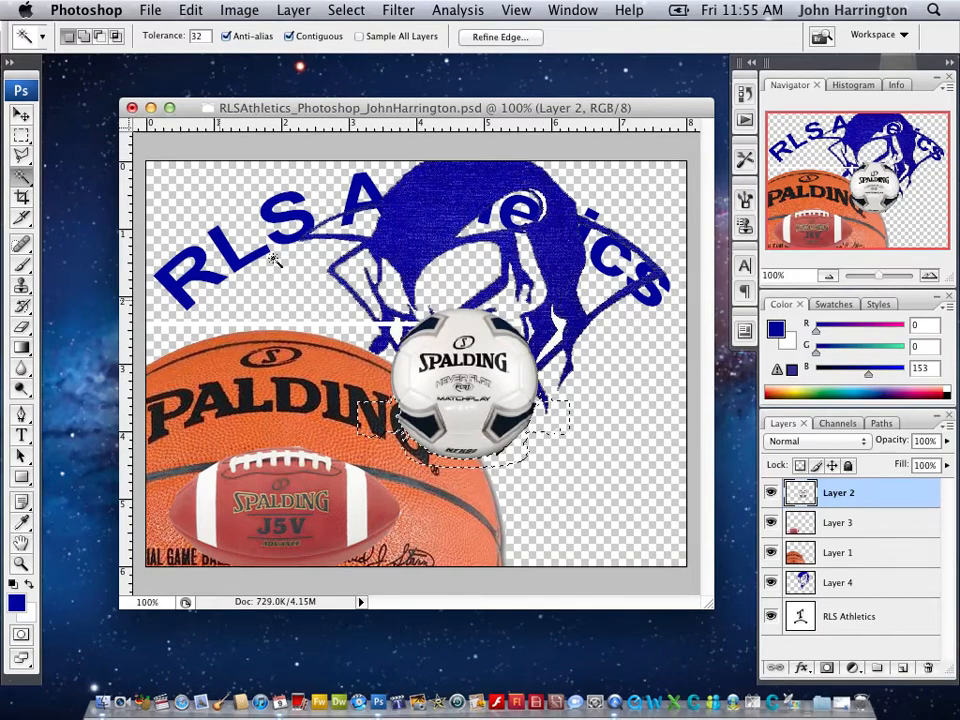
pyautogui.click(350, 9)
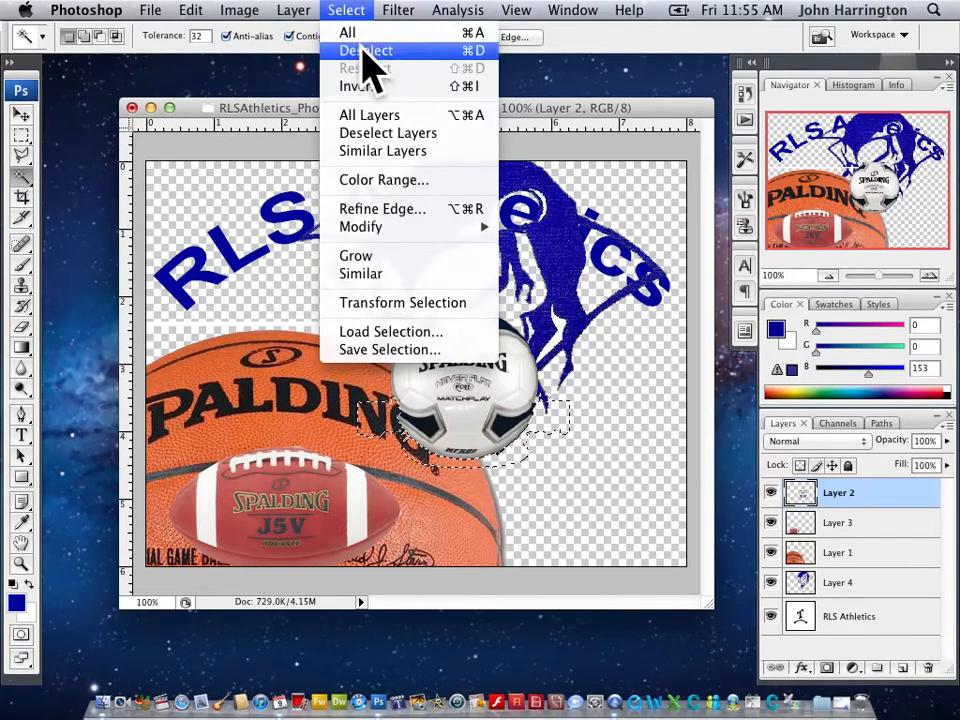
pyautogui.click(362, 50)
# Open the file commands for the collage document.
pyautogui.click(151, 12)
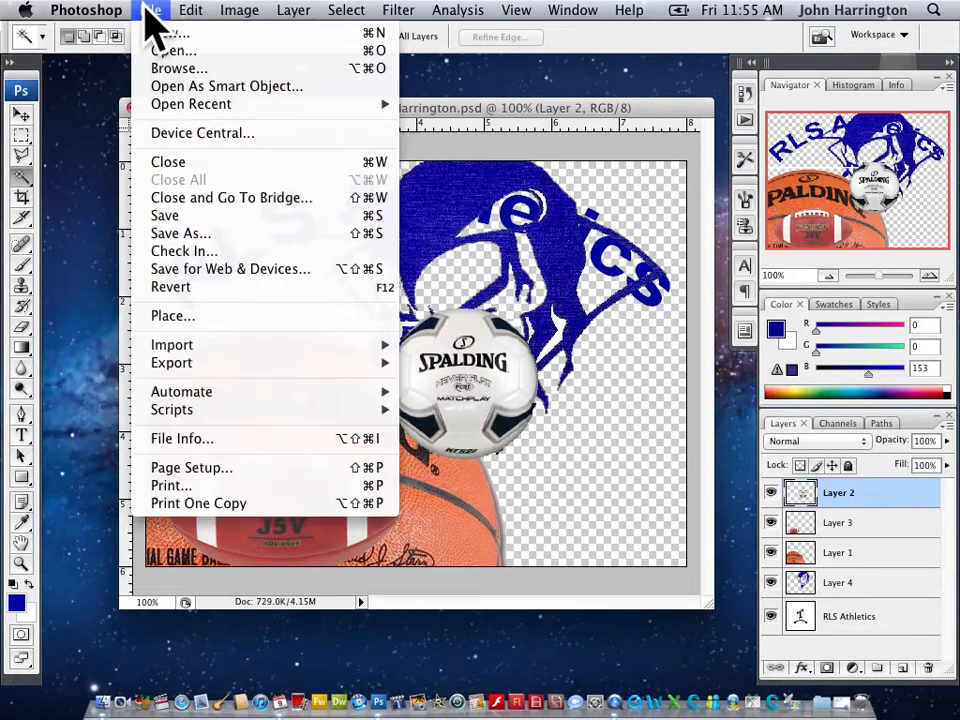